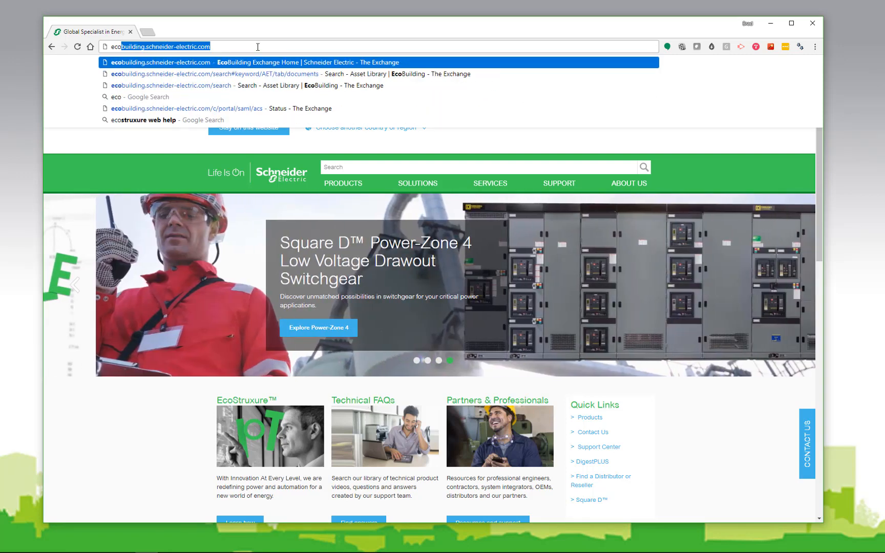
Open the ecobuilding.schneider-electric.com Exchange site and search its Asset Library for AET.
{"action": "key", "text": "Return"}
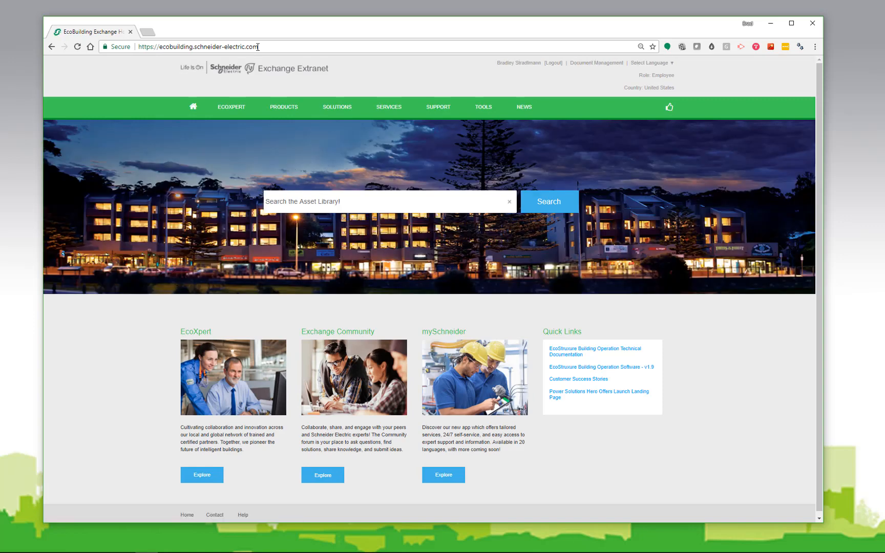
{"action": "mouse_move", "coordinate": [309, 97]}
{"action": "left_click", "coordinate": [294, 205]}
{"action": "type", "text": "AET"}
{"action": "key", "text": "Return"}
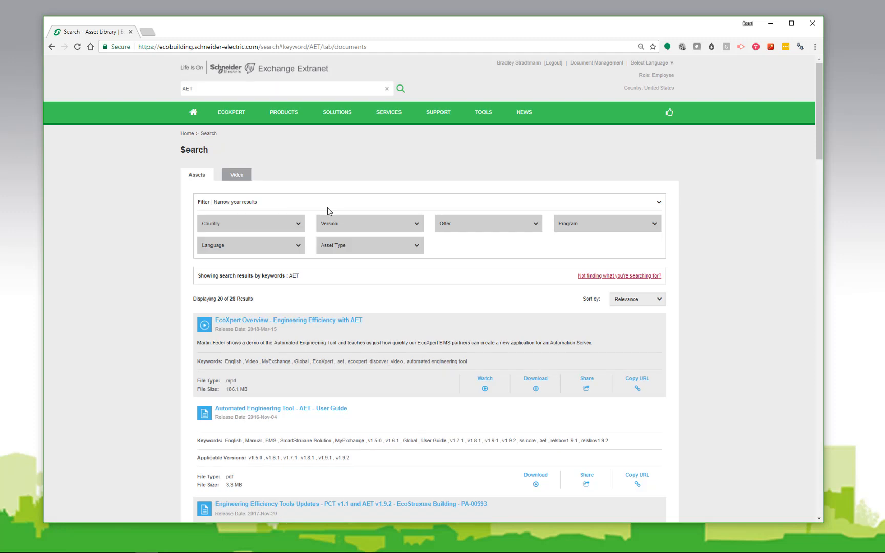
Filter the results to the Software asset type and download the Automated Engineering Tool v1.9.2.3 installation software.
{"action": "left_click", "coordinate": [416, 245]}
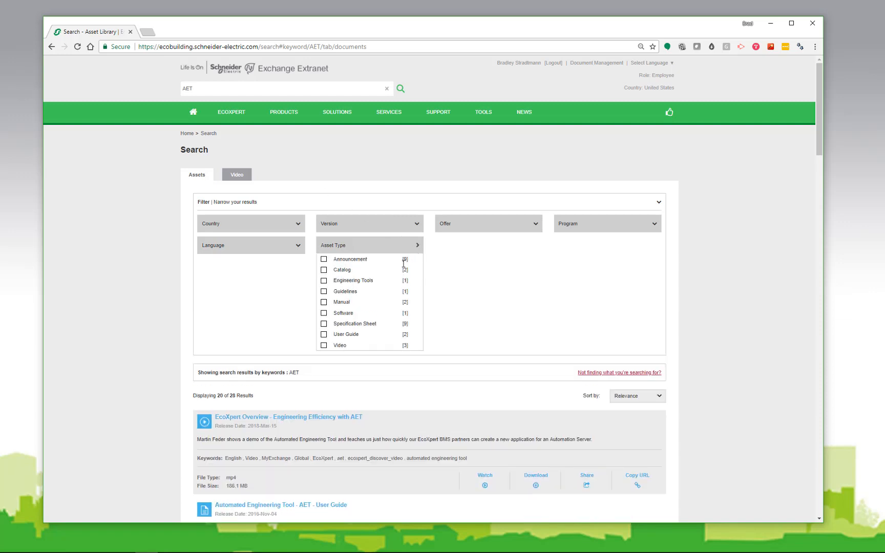
{"action": "left_click", "coordinate": [324, 313]}
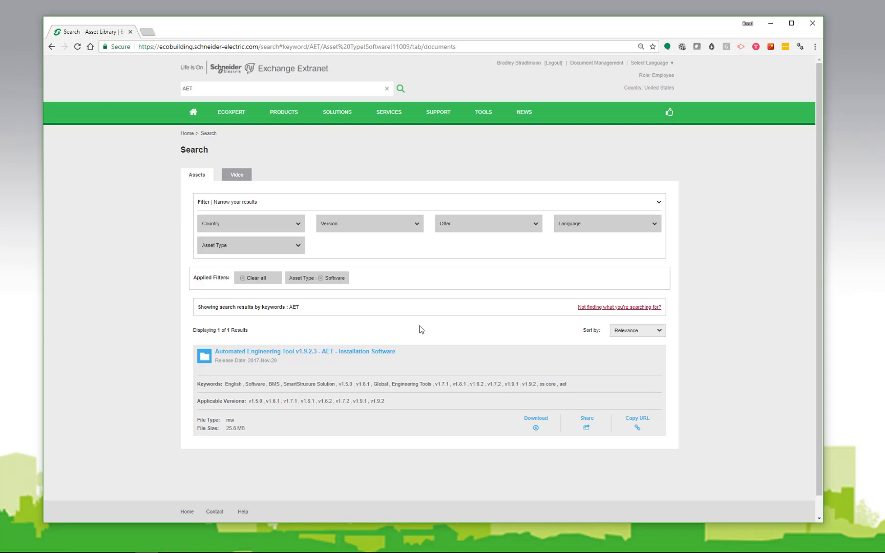
{"action": "left_click", "coordinate": [534, 423]}
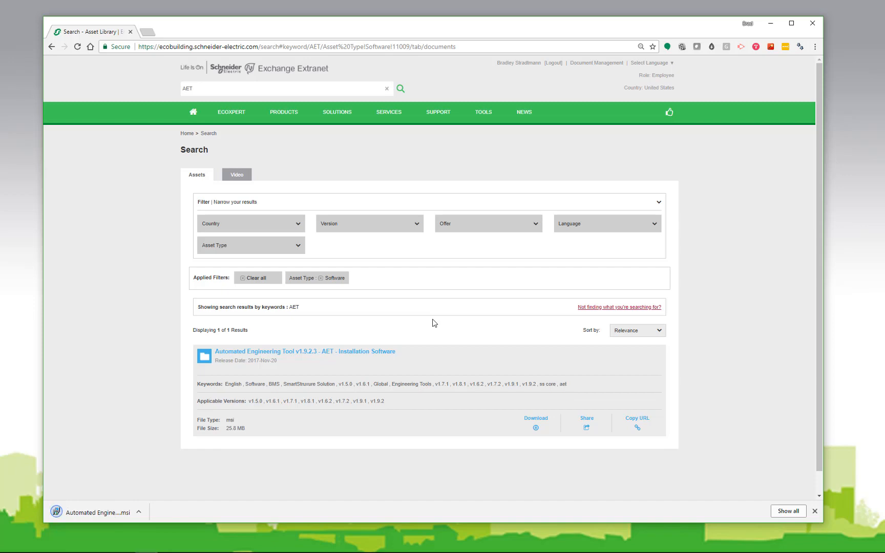
Switch to File Explorer and install AET from SetupProject AET 2.0.1.2.msi, accepting the license agreement and finishing the setup wizard.
{"action": "left_click_drag", "start_coordinate": [0, 137], "coordinate": [365, 53]}
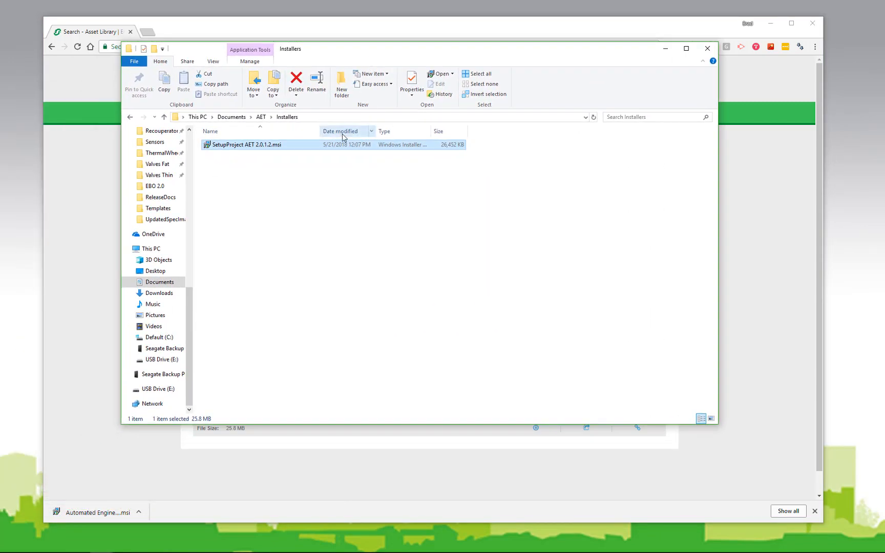
{"action": "double_click", "coordinate": [257, 145]}
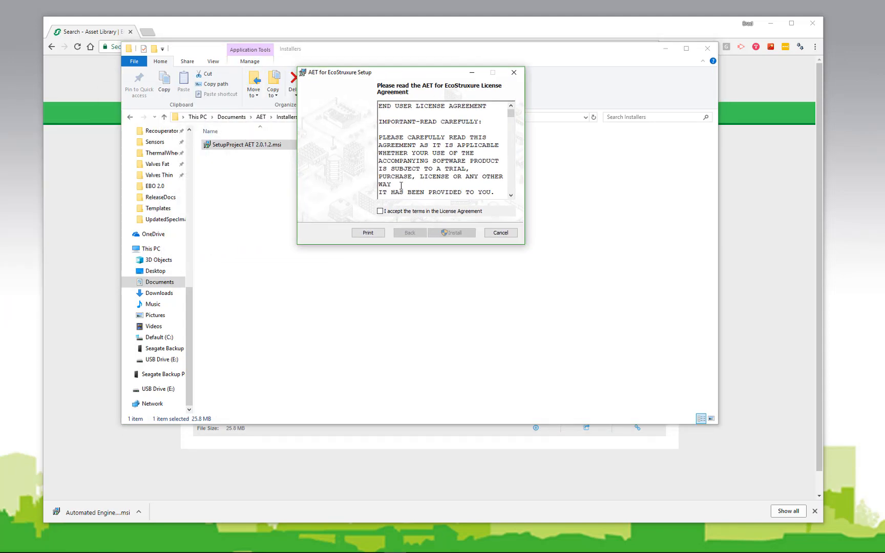
{"action": "left_click", "coordinate": [382, 210]}
{"action": "left_click", "coordinate": [452, 233]}
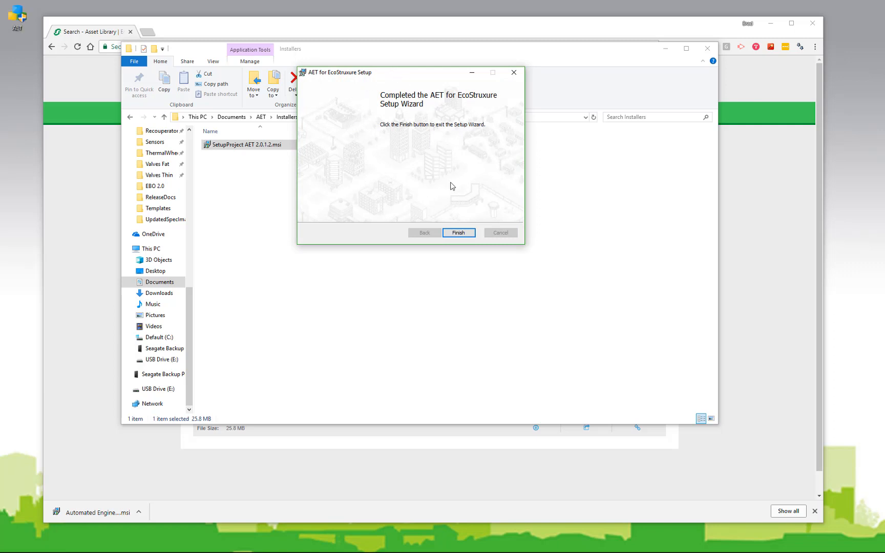
{"action": "left_click", "coordinate": [463, 234]}
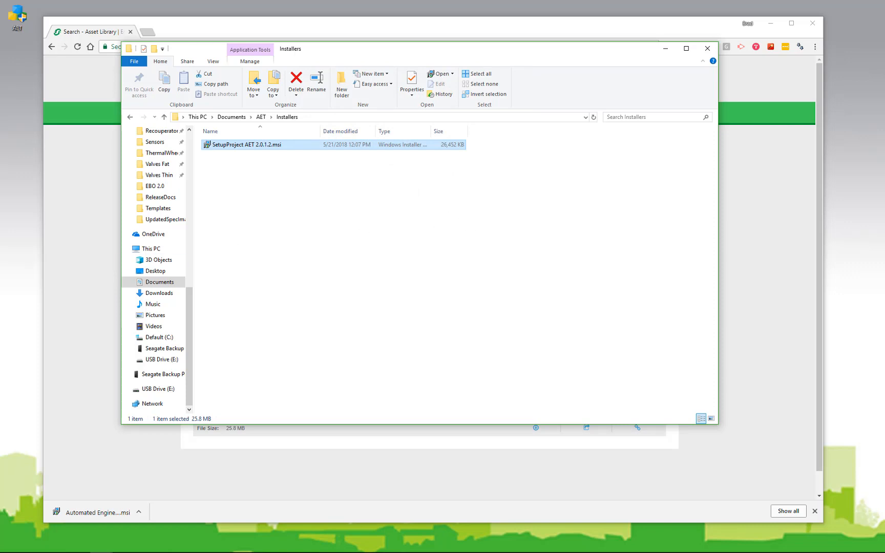
{"action": "left_click", "coordinate": [279, 260]}
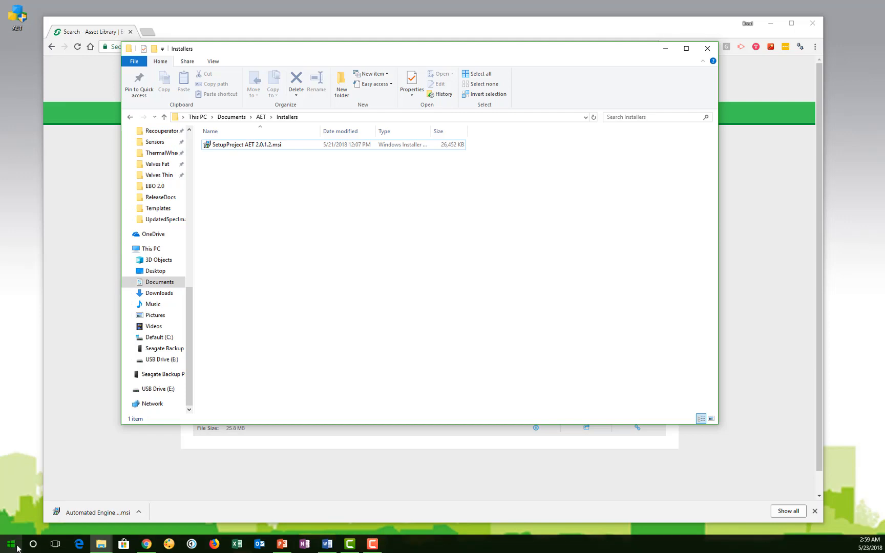
Search Windows for "aet" and launch the AET desktop app.
{"action": "left_click", "coordinate": [15, 546]}
{"action": "type", "text": "a"}
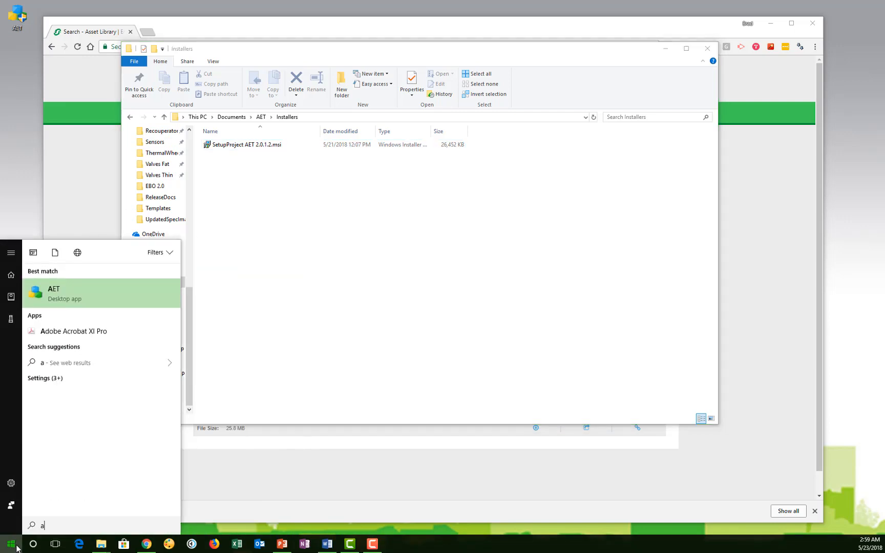
{"action": "type", "text": "et"}
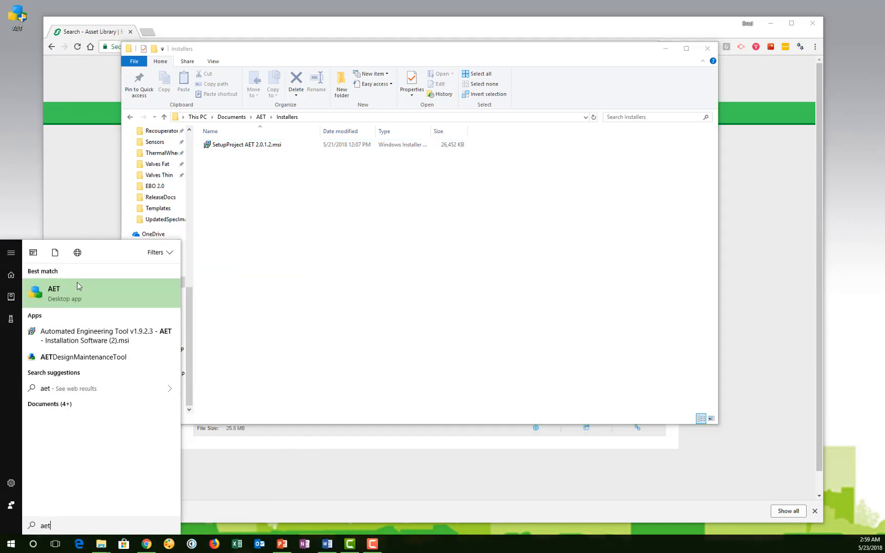
{"action": "left_click", "coordinate": [56, 290]}
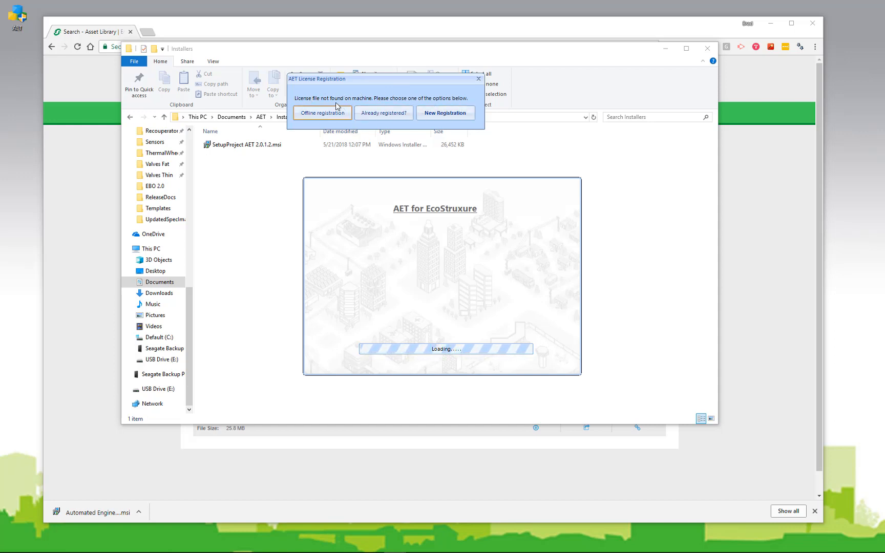
Review the new registration form and the verification form for already registered users, closing each without entering details.
{"action": "left_click", "coordinate": [451, 114]}
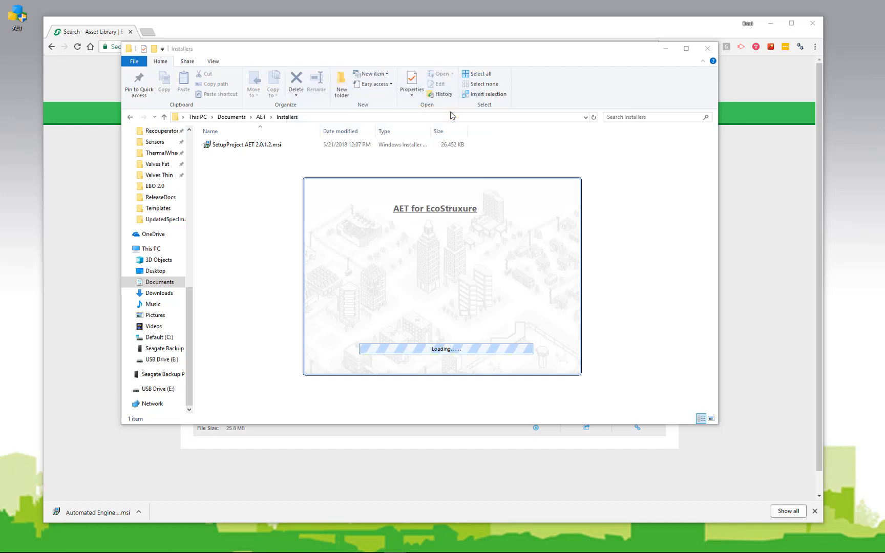
{"action": "left_click_drag", "start_coordinate": [68, 97], "coordinate": [361, 60]}
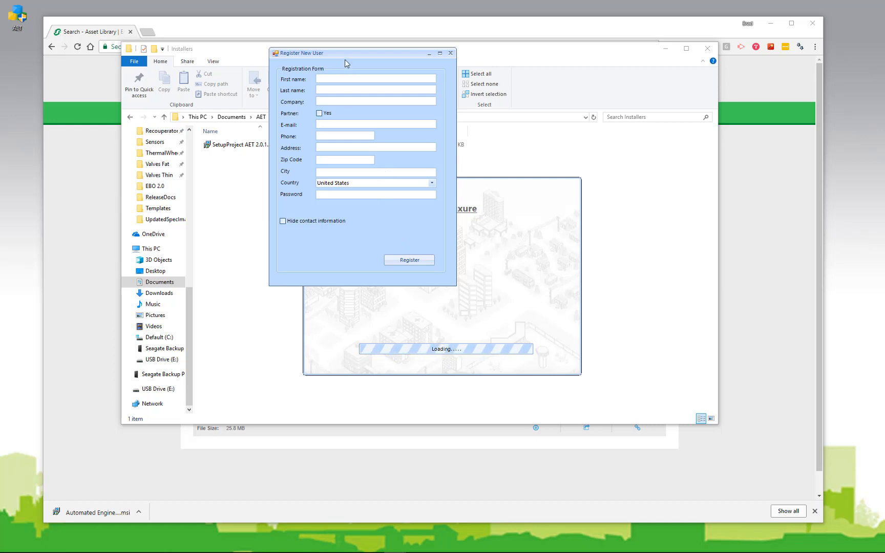
{"action": "left_click_drag", "start_coordinate": [346, 55], "coordinate": [411, 86]}
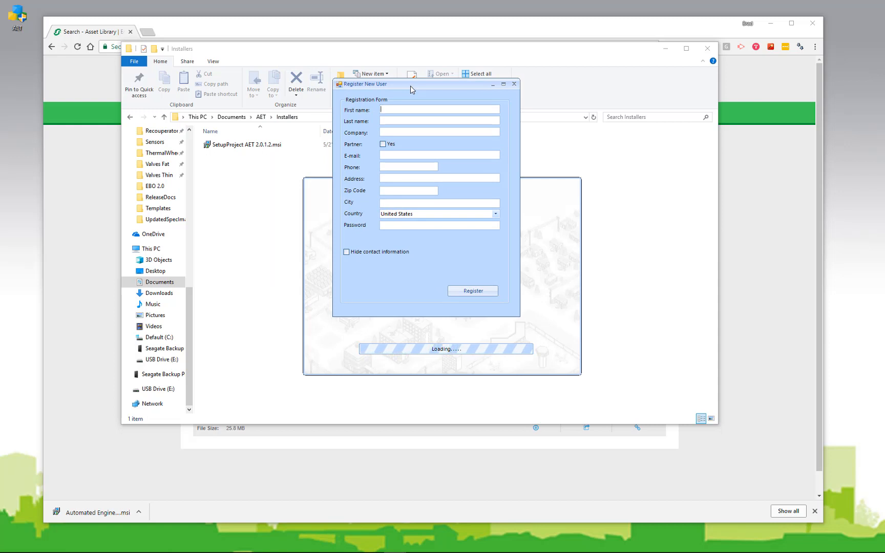
{"action": "left_click", "coordinate": [514, 83]}
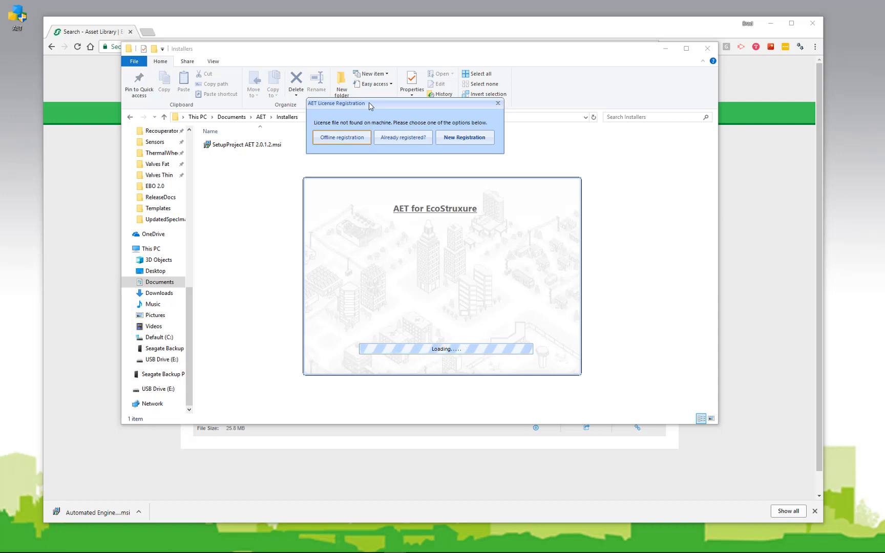
{"action": "left_click", "coordinate": [415, 137]}
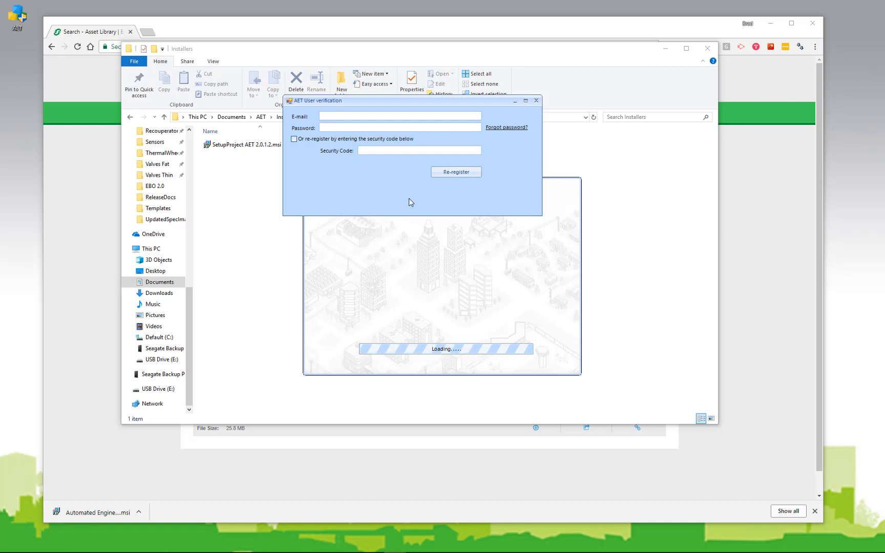
{"action": "left_click", "coordinate": [536, 100]}
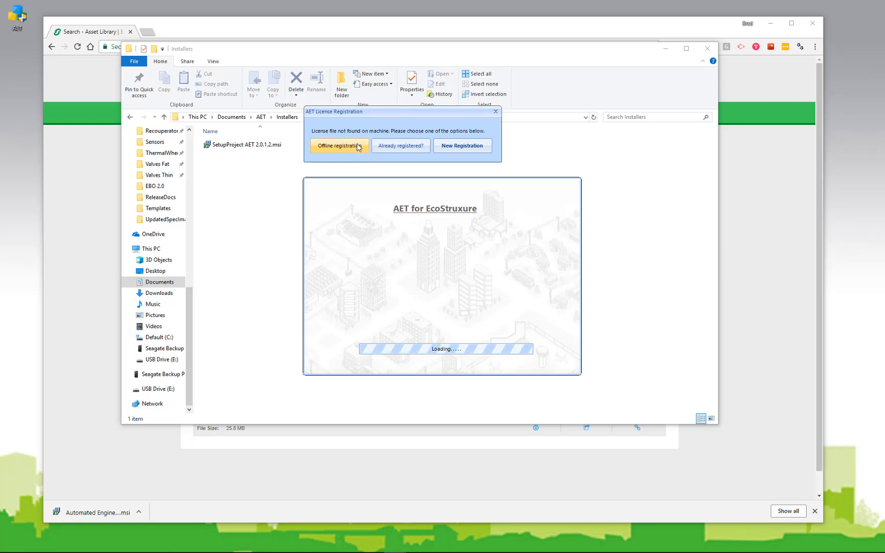
Open the offline registration form, review its license type choices, and try the save-to-file option with Demo (30 days trial version) selected.
{"action": "left_click", "coordinate": [345, 146]}
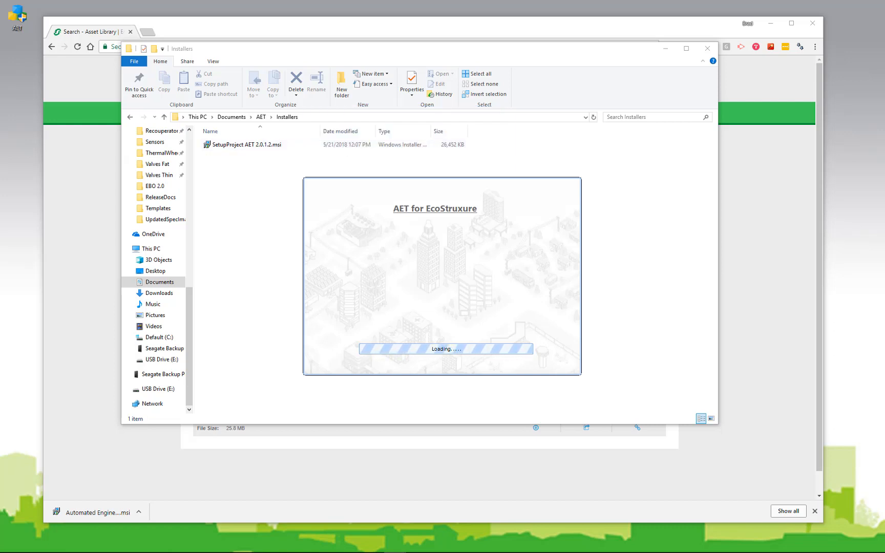
{"action": "left_click_drag", "start_coordinate": [204, 63], "coordinate": [220, 61]}
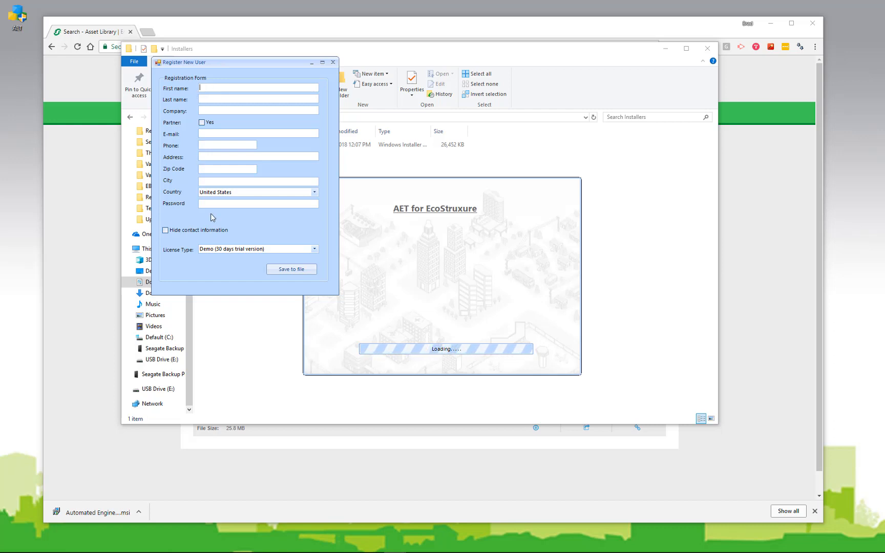
{"action": "left_click", "coordinate": [314, 249]}
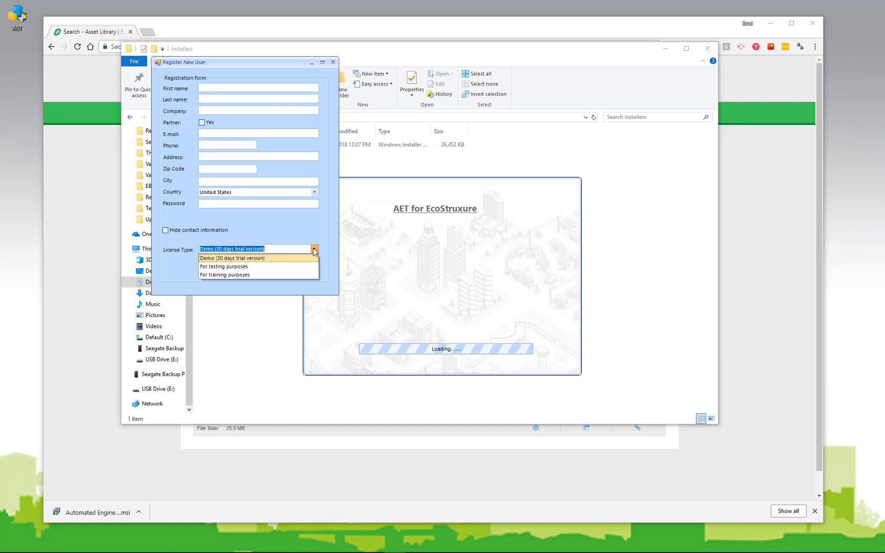
{"action": "left_click", "coordinate": [314, 250]}
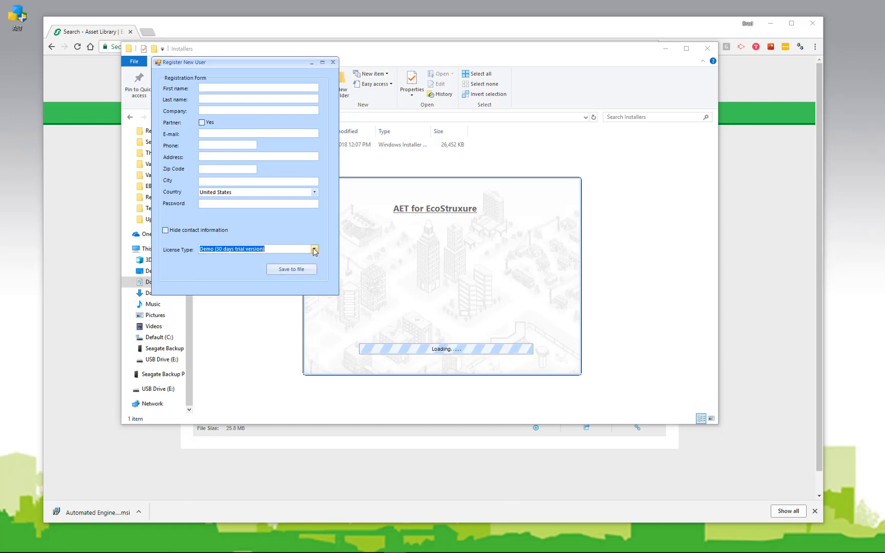
{"action": "left_click", "coordinate": [291, 268]}
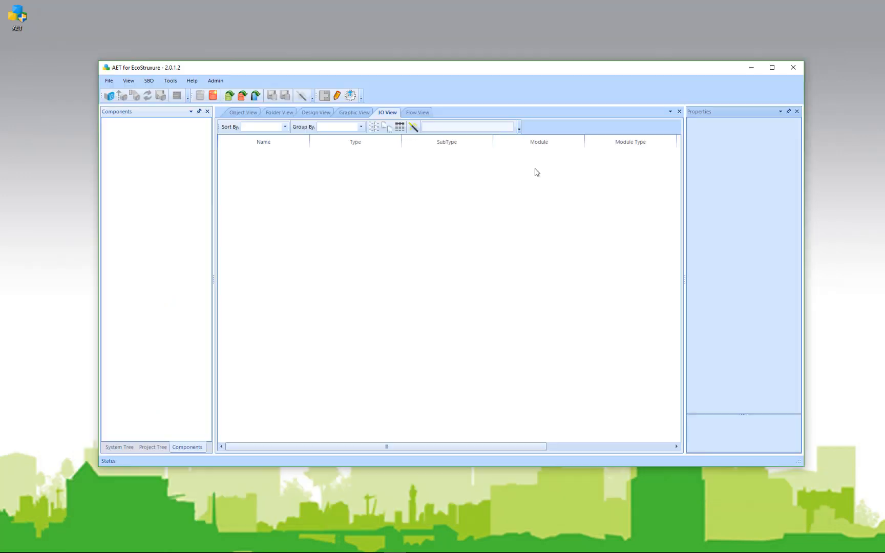
Open the AET user settings and review the language choices and the registration details.
{"action": "left_click", "coordinate": [198, 82]}
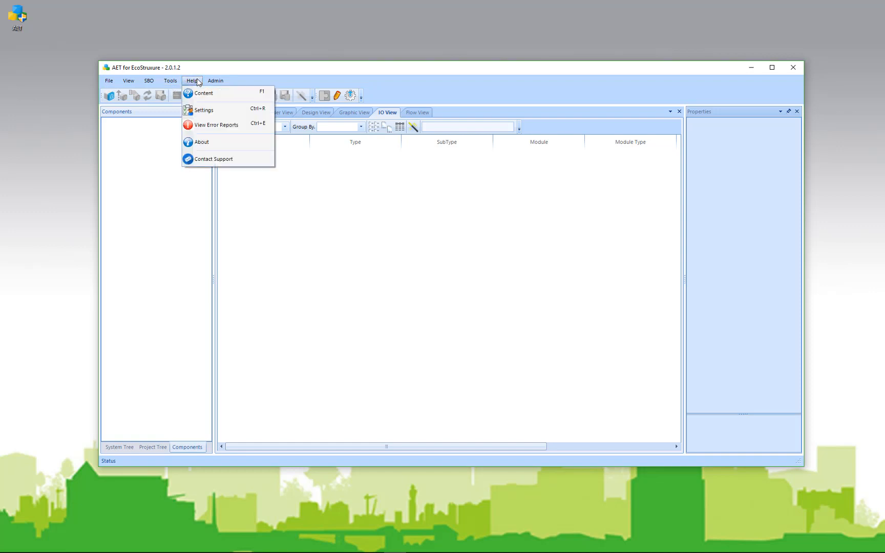
{"action": "left_click", "coordinate": [201, 114]}
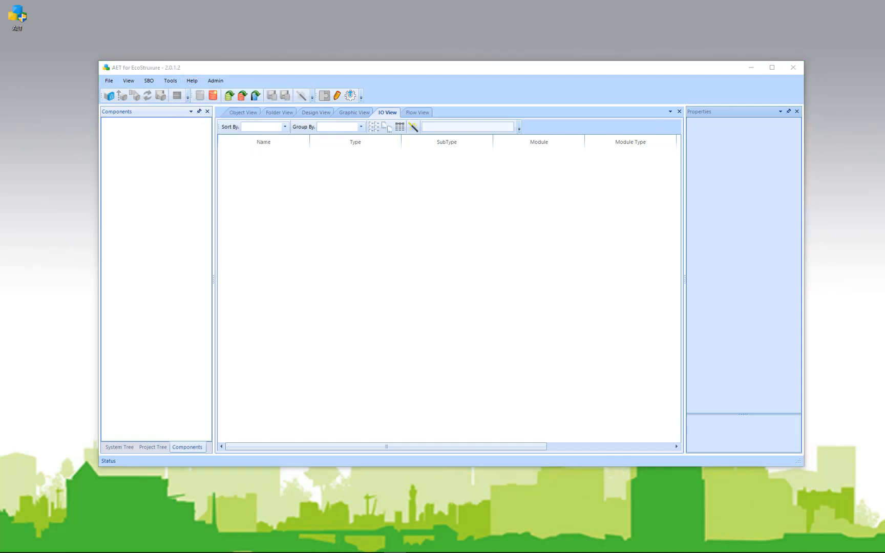
{"action": "left_click_drag", "start_coordinate": [189, 69], "coordinate": [345, 47]}
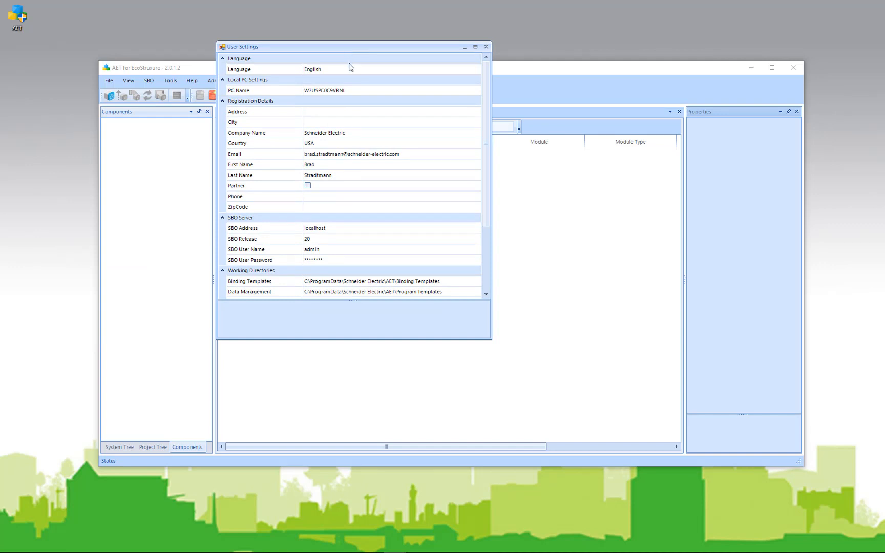
{"action": "left_click", "coordinate": [350, 69]}
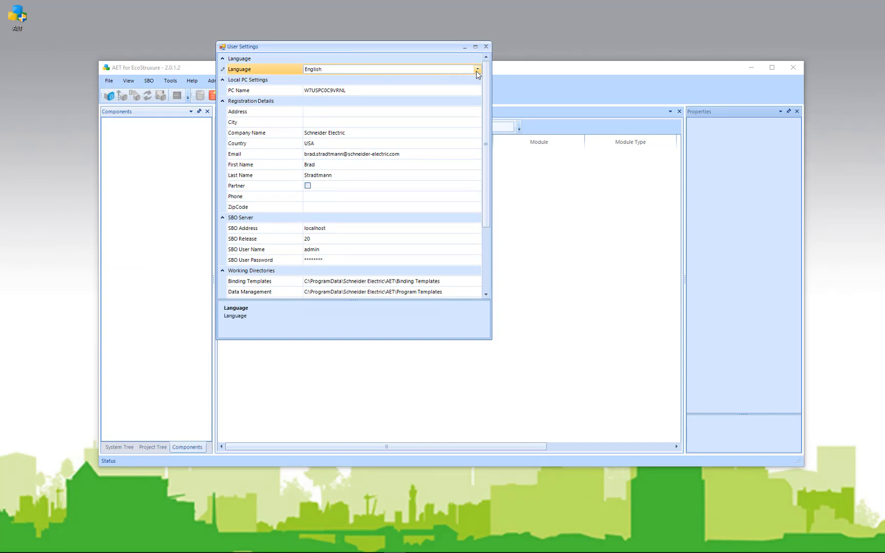
{"action": "left_click", "coordinate": [477, 70]}
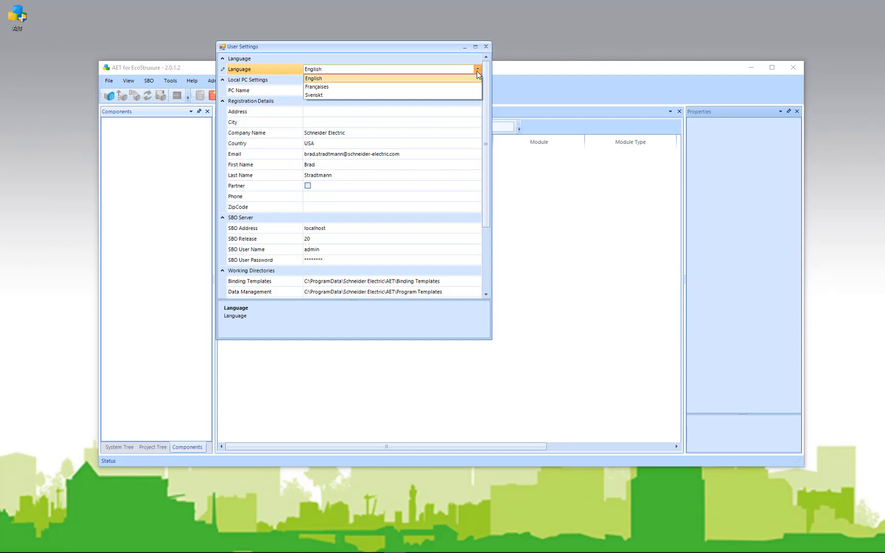
{"action": "left_click", "coordinate": [477, 73]}
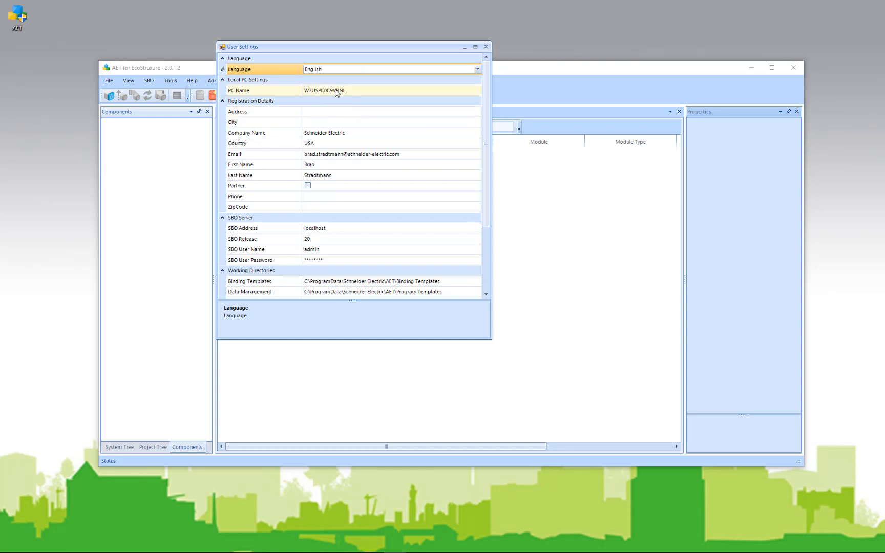
{"action": "left_click", "coordinate": [324, 114]}
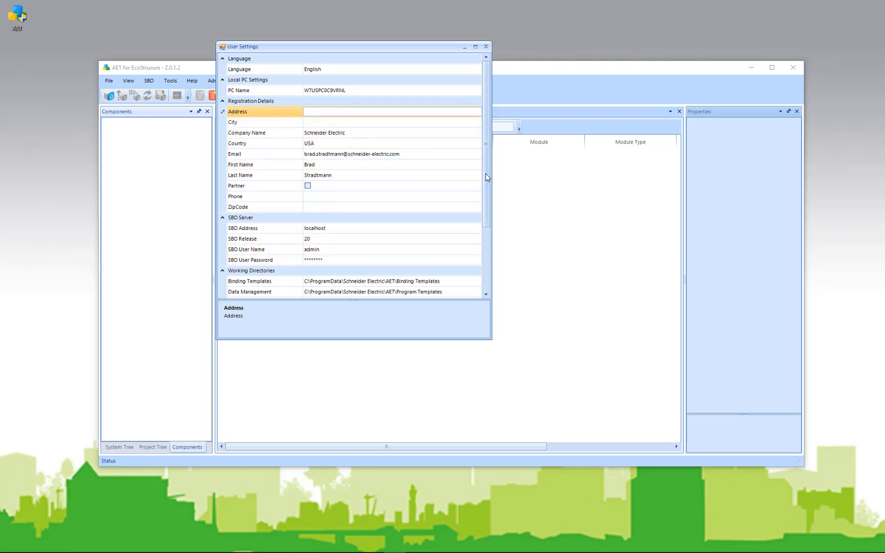
Examine the working directories in the user settings, including the Templates, Reports and Projects paths.
{"action": "scroll", "coordinate": [383, 187], "scroll_direction": "down", "scroll_amount": 3}
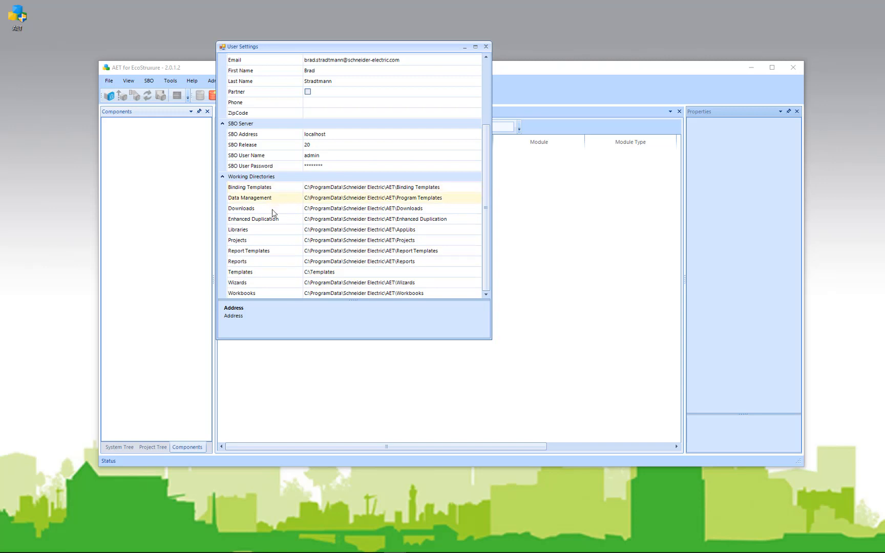
{"action": "left_click", "coordinate": [347, 273]}
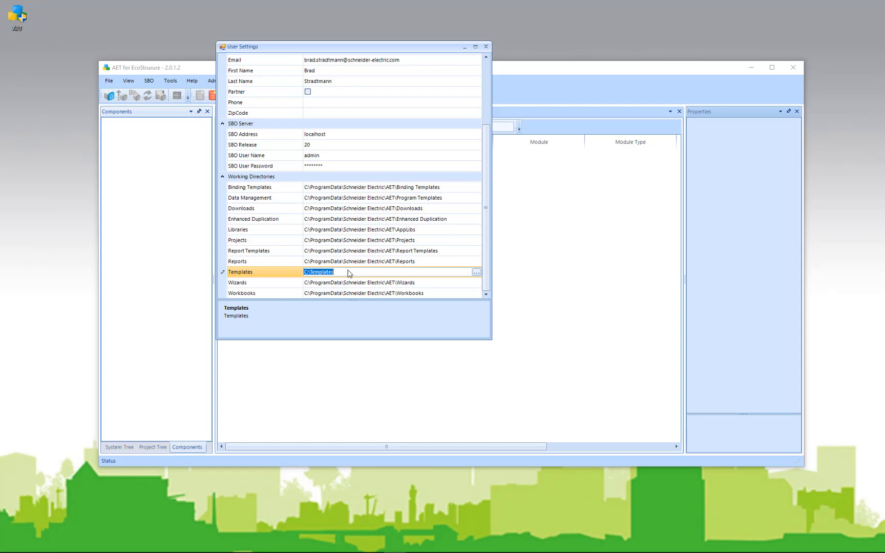
{"action": "left_click", "coordinate": [443, 264]}
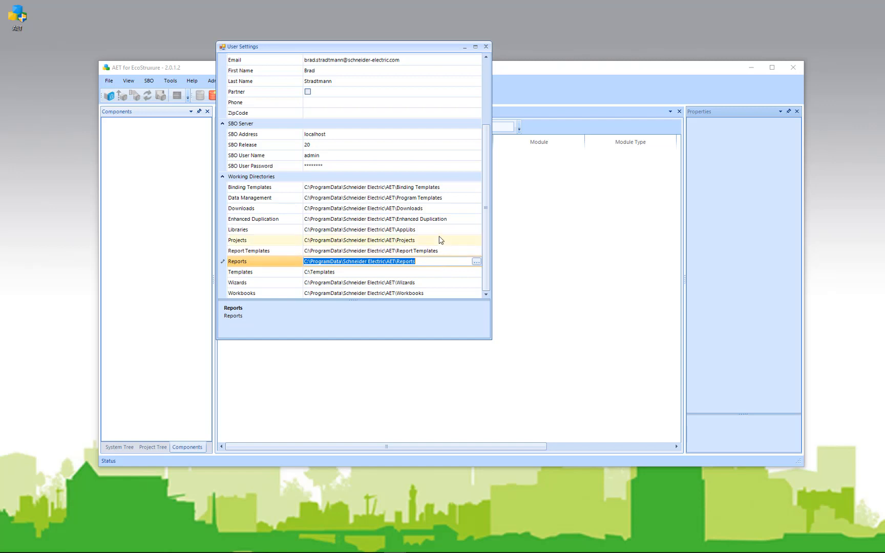
{"action": "left_click", "coordinate": [438, 243]}
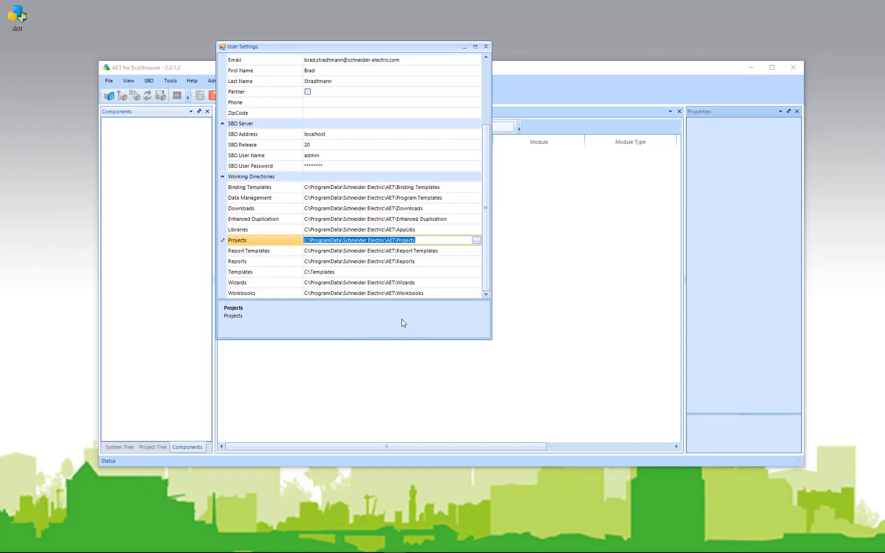
Close the user settings and read through the contents list and introduction of the Automated Engineering Tool user guide in the help.
{"action": "left_click", "coordinate": [374, 208]}
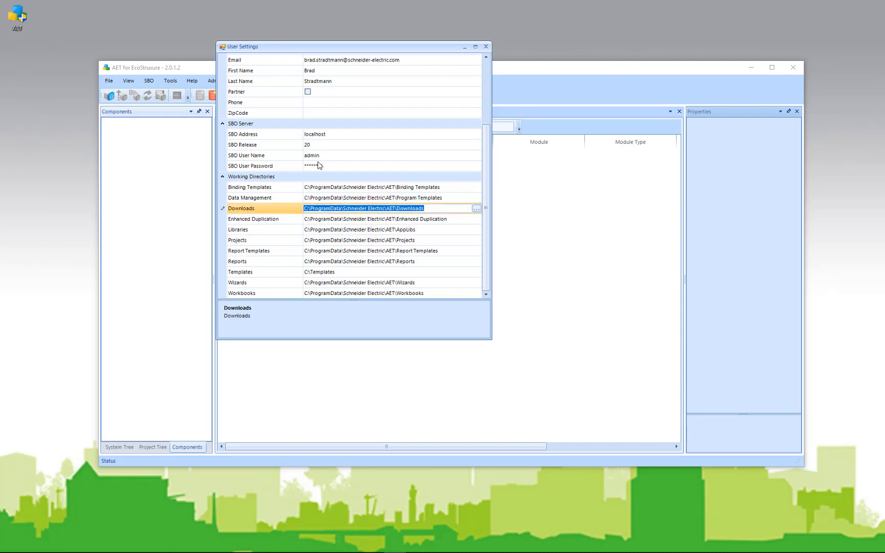
{"action": "left_click", "coordinate": [486, 47]}
{"action": "left_click", "coordinate": [173, 82]}
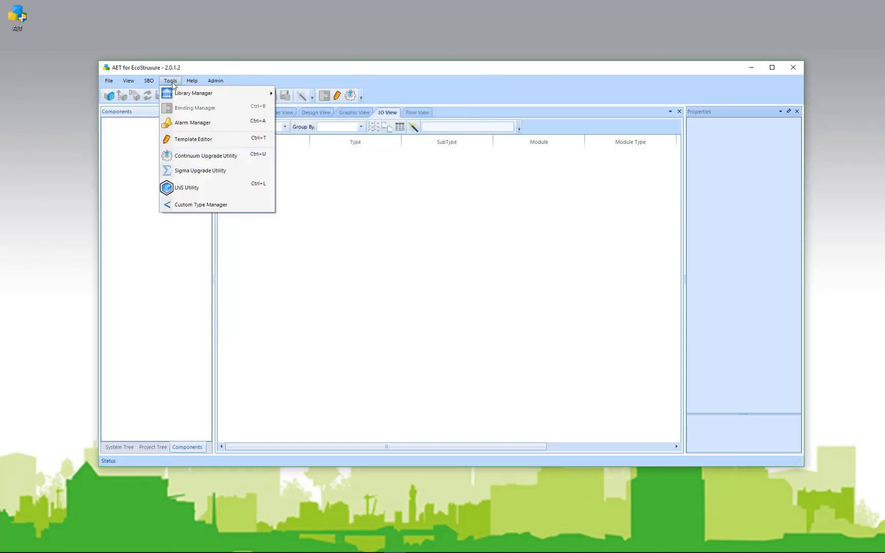
{"action": "mouse_move", "coordinate": [189, 85]}
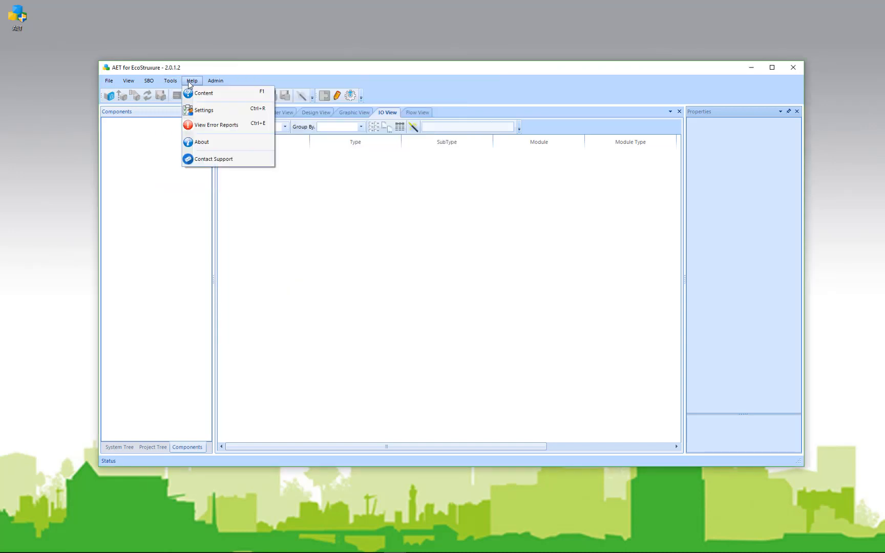
{"action": "left_click", "coordinate": [203, 93]}
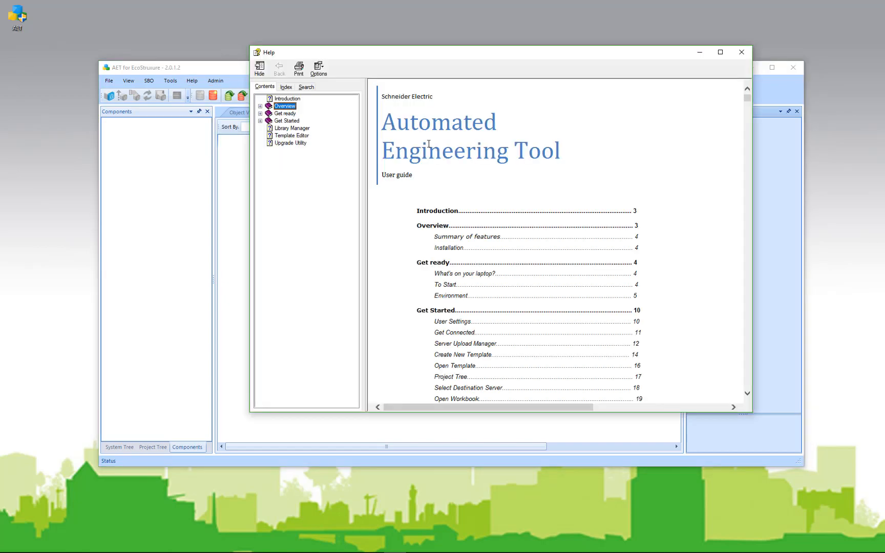
{"action": "scroll", "coordinate": [485, 230], "scroll_direction": "down", "scroll_amount": 3}
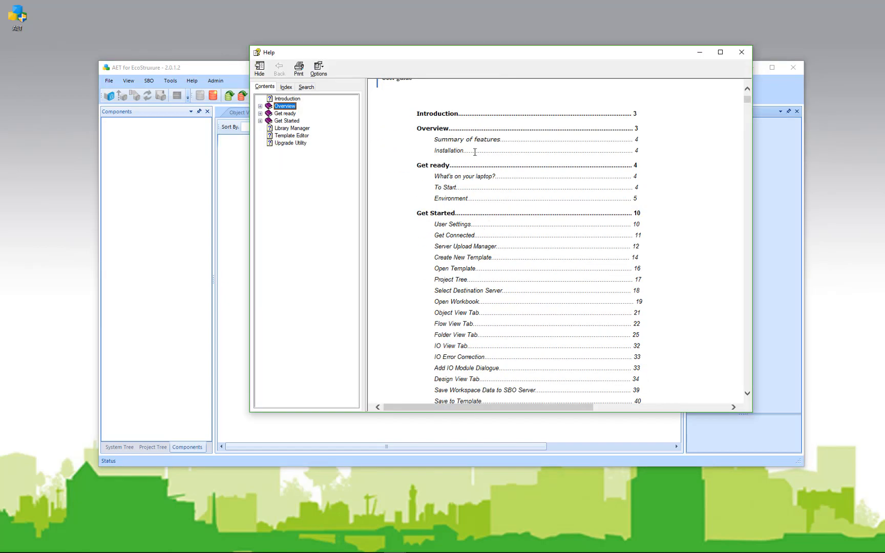
{"action": "scroll", "coordinate": [475, 152], "scroll_direction": "down", "scroll_amount": 6}
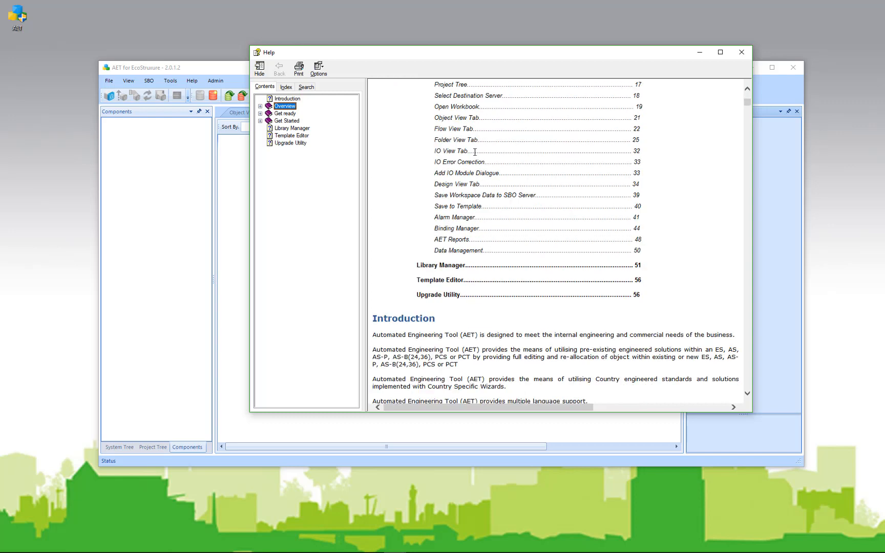
{"action": "scroll", "coordinate": [474, 152], "scroll_direction": "down", "scroll_amount": 6}
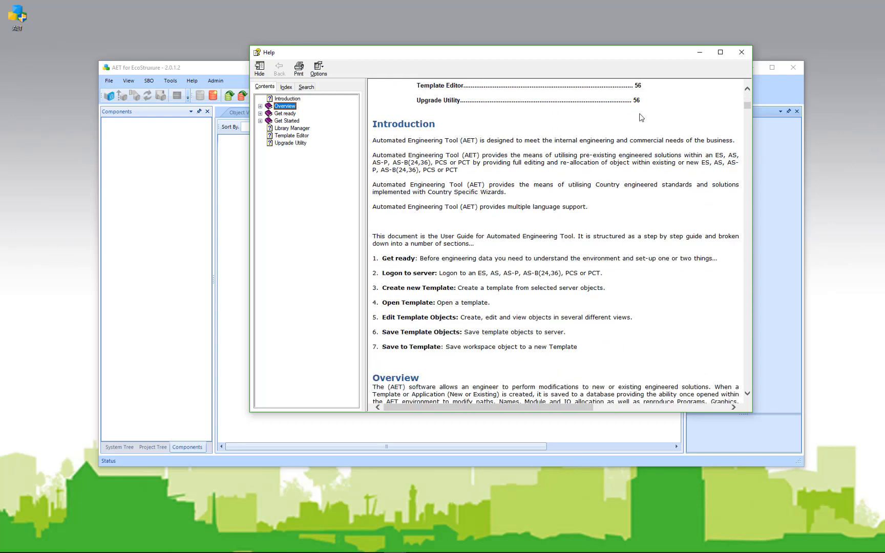
{"action": "left_click", "coordinate": [739, 56]}
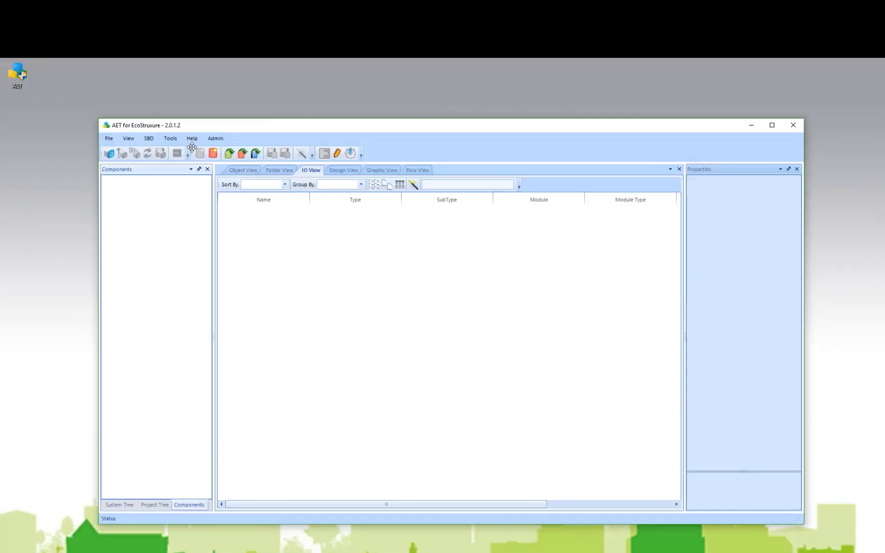
Open the AET support e-mail message through Contact Support, check its recipient and body, and close the message.
{"action": "left_click", "coordinate": [192, 139]}
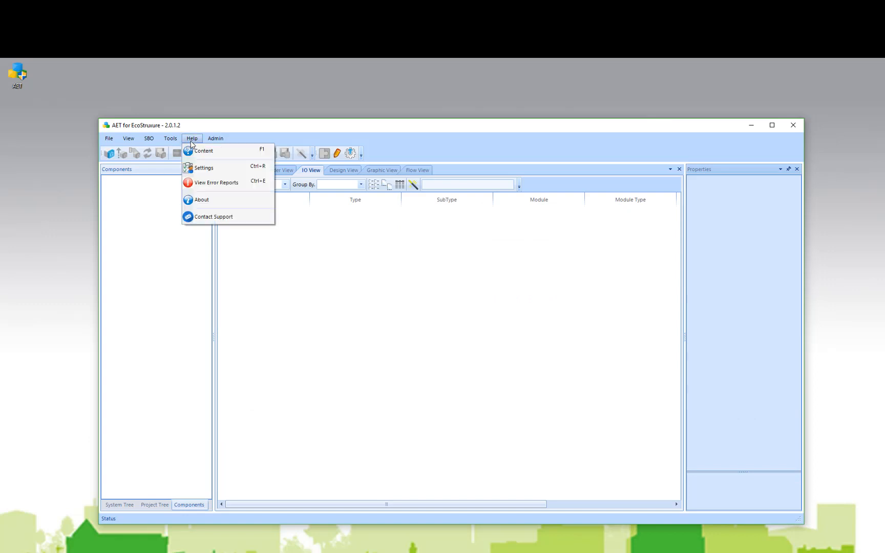
{"action": "left_click", "coordinate": [214, 218]}
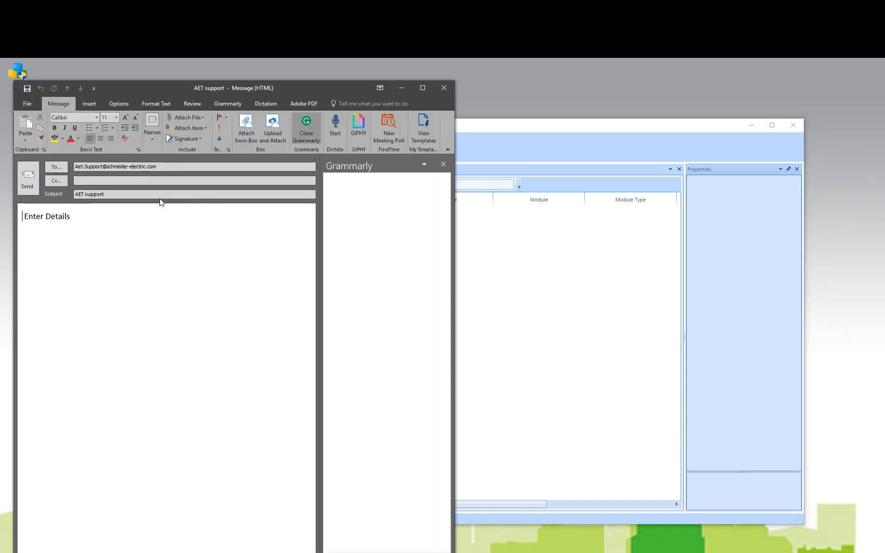
{"action": "left_click", "coordinate": [83, 166]}
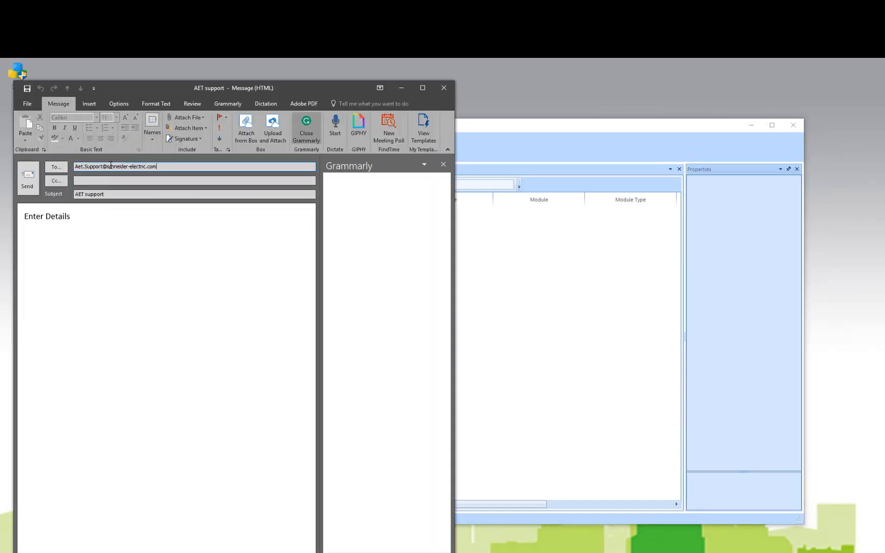
{"action": "triple_click", "coordinate": [83, 167]}
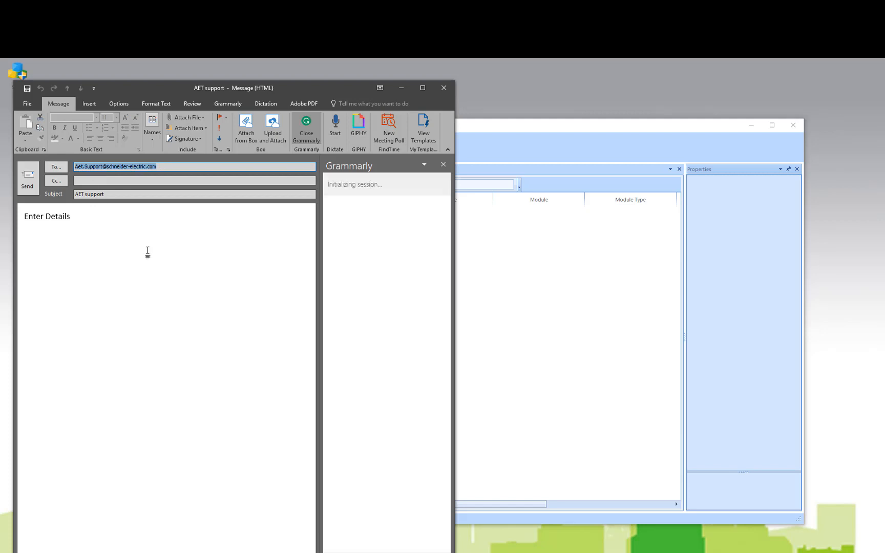
{"action": "left_click", "coordinate": [74, 224]}
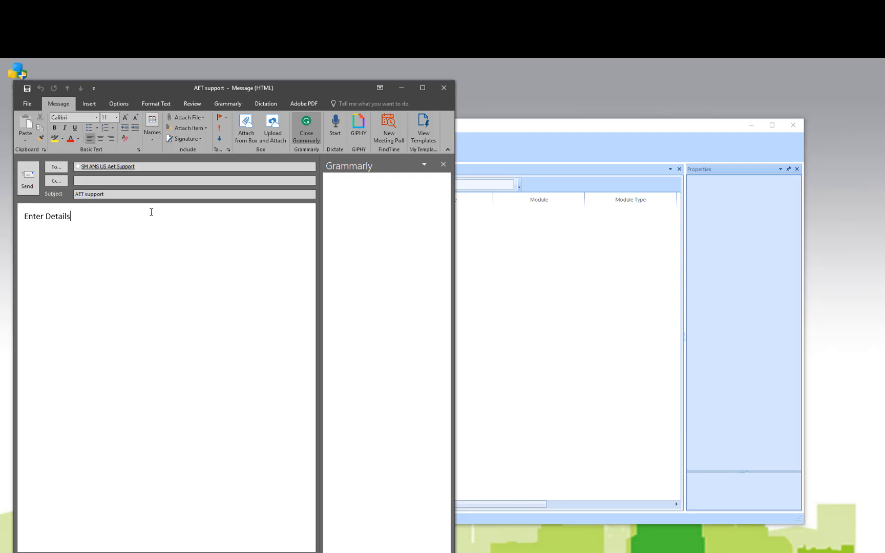
{"action": "left_click", "coordinate": [142, 166]}
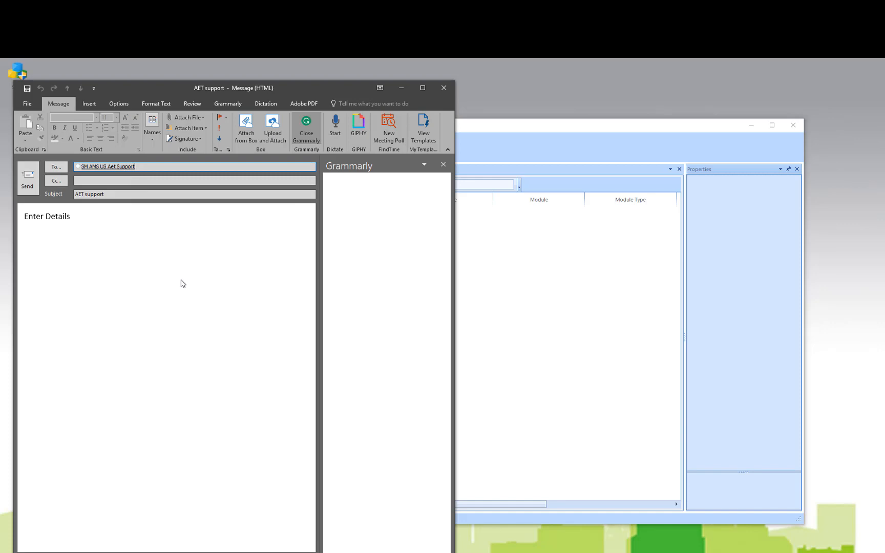
{"action": "left_click", "coordinate": [442, 89]}
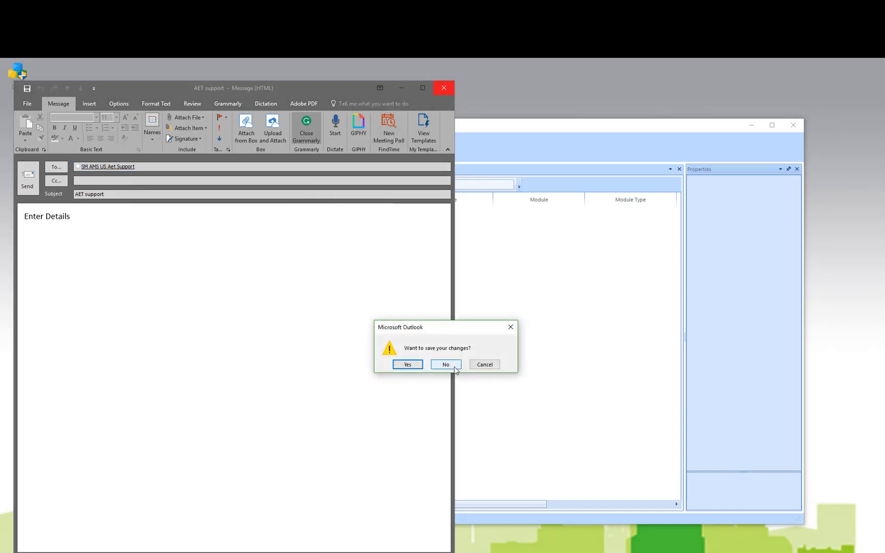
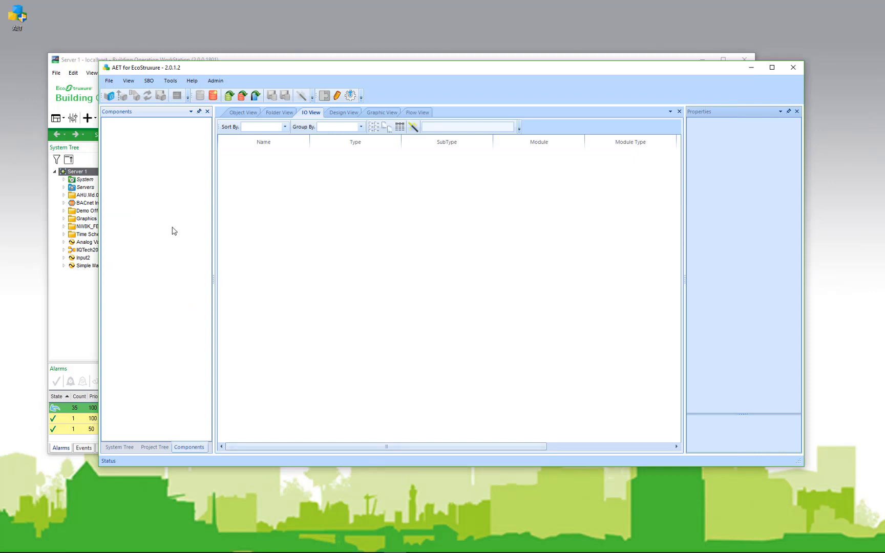
Log on to the localhost SBO server using SBO Release 2.0 over HTTP with automatic upload of AS servers.
{"action": "left_click", "coordinate": [108, 97]}
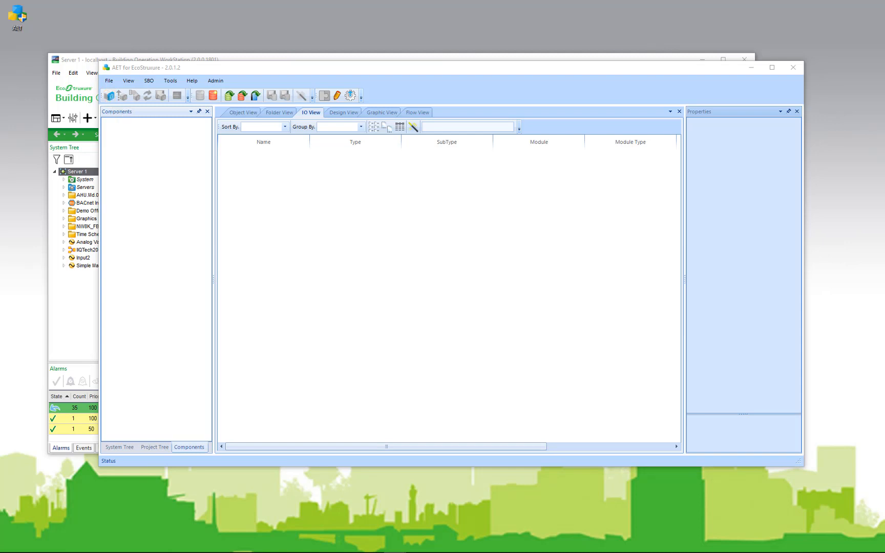
{"action": "left_click_drag", "start_coordinate": [132, 112], "coordinate": [241, 85]}
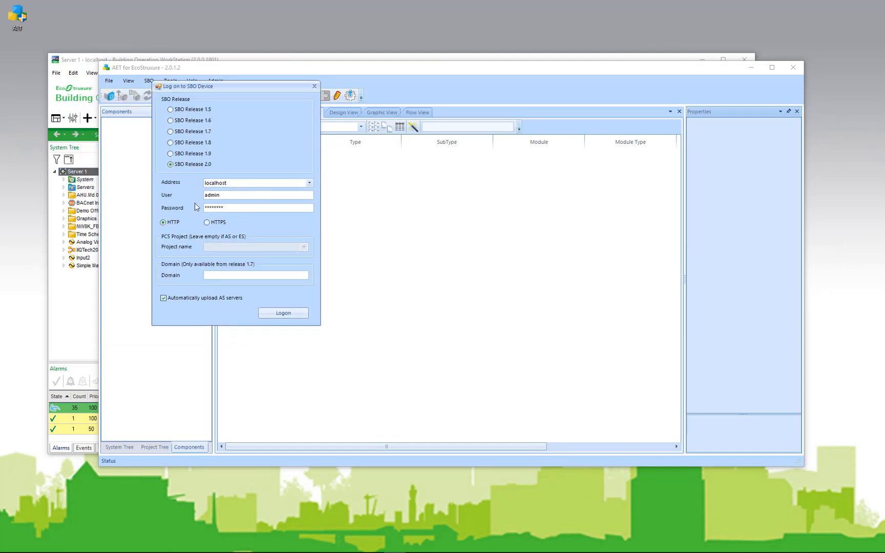
{"action": "left_click", "coordinate": [290, 316]}
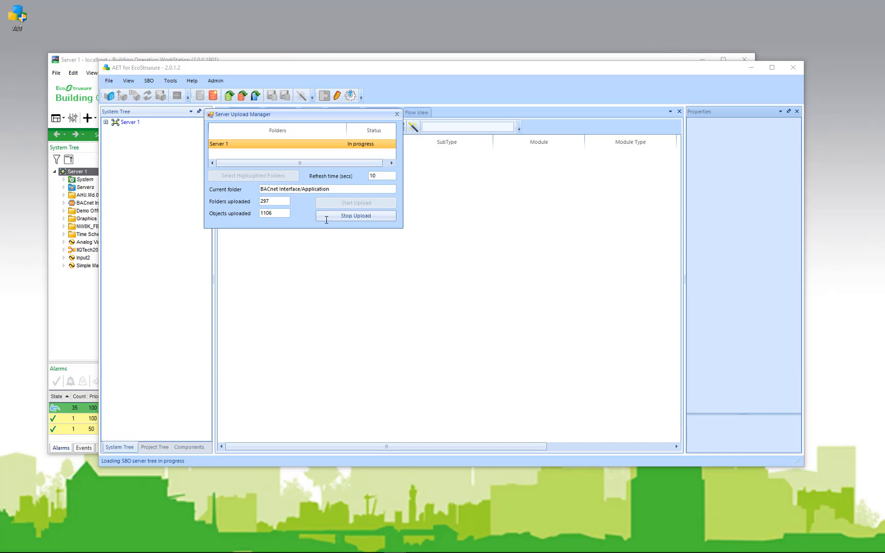
Stop the Server 1 upload and expand Server 1 in the System Tree.
{"action": "left_click", "coordinate": [356, 216]}
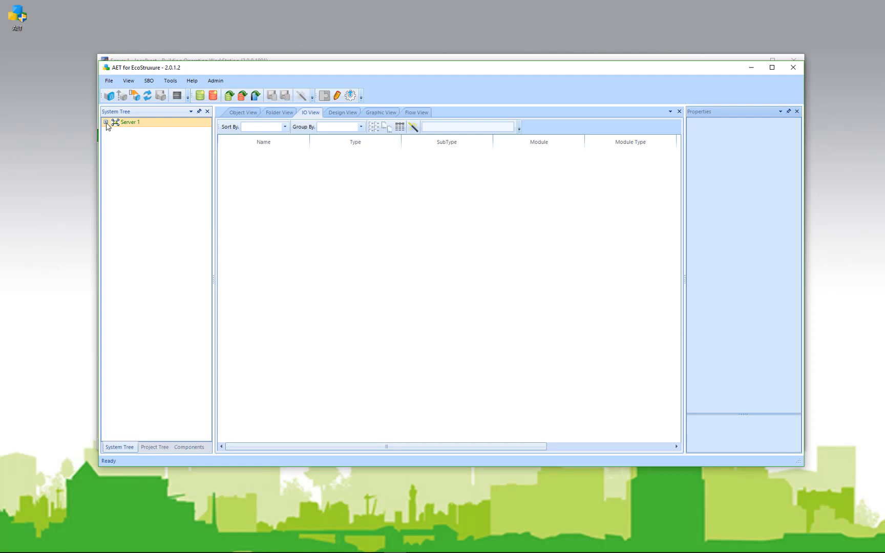
{"action": "left_click", "coordinate": [106, 122]}
{"action": "left_click_drag", "start_coordinate": [191, 71], "coordinate": [285, 82]}
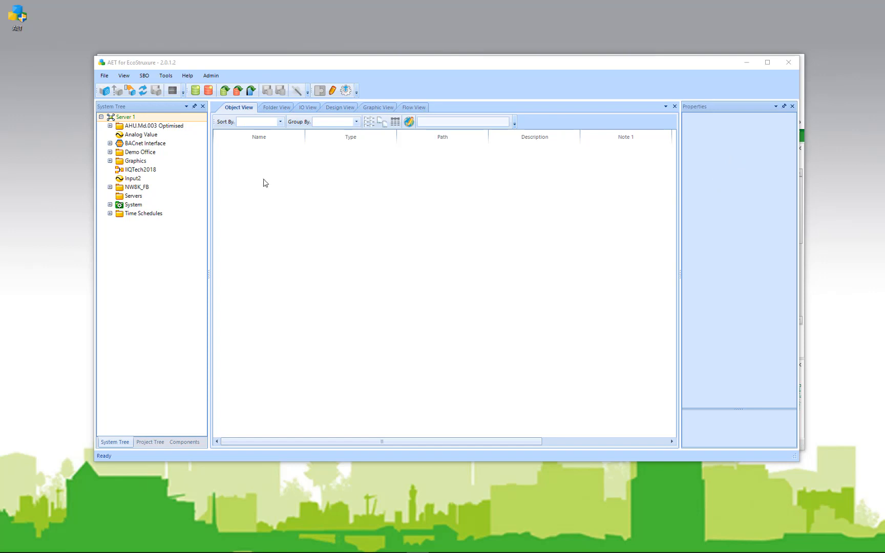
Try to open the template Tw.001_Opt_MPXno3D.db.
{"action": "left_click", "coordinate": [225, 92]}
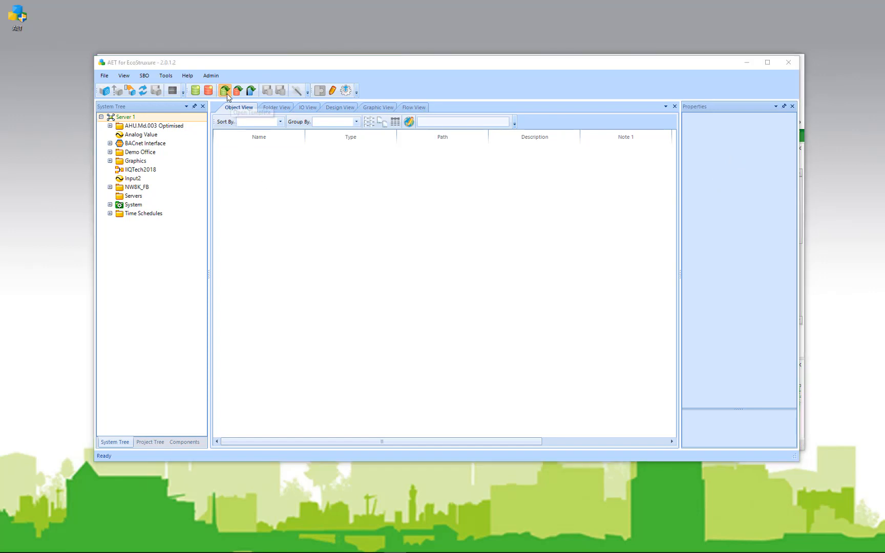
{"action": "left_click", "coordinate": [220, 133]}
{"action": "left_click", "coordinate": [459, 304]}
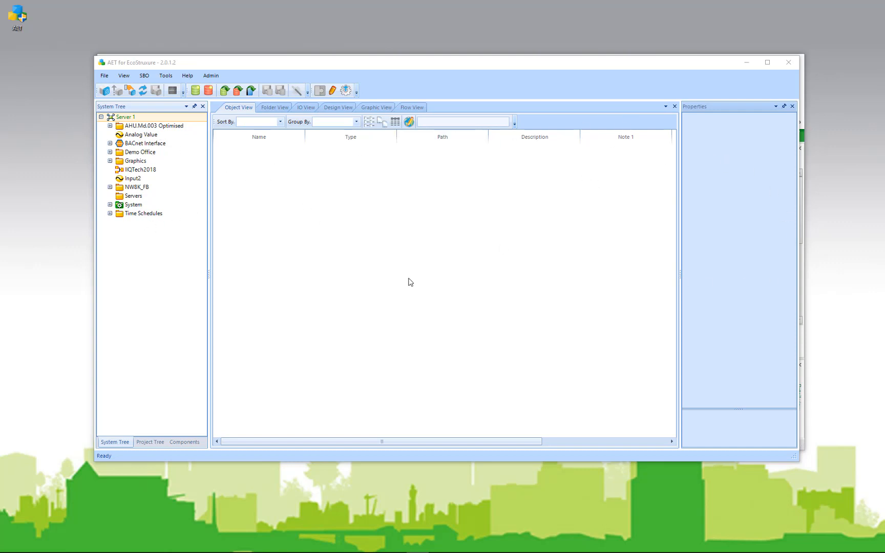
Open the template Md.003_AS_P.db from the C:\Templates folder.
{"action": "left_click", "coordinate": [225, 93]}
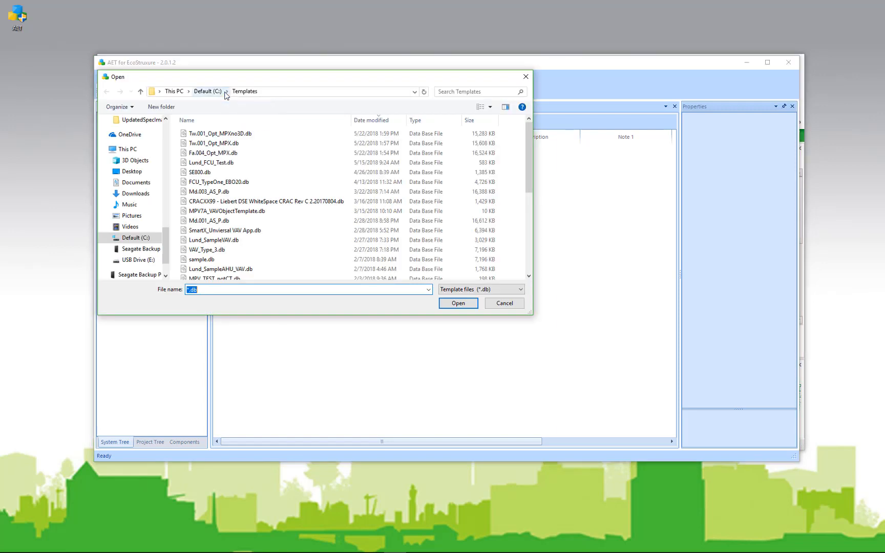
{"action": "left_click", "coordinate": [212, 191]}
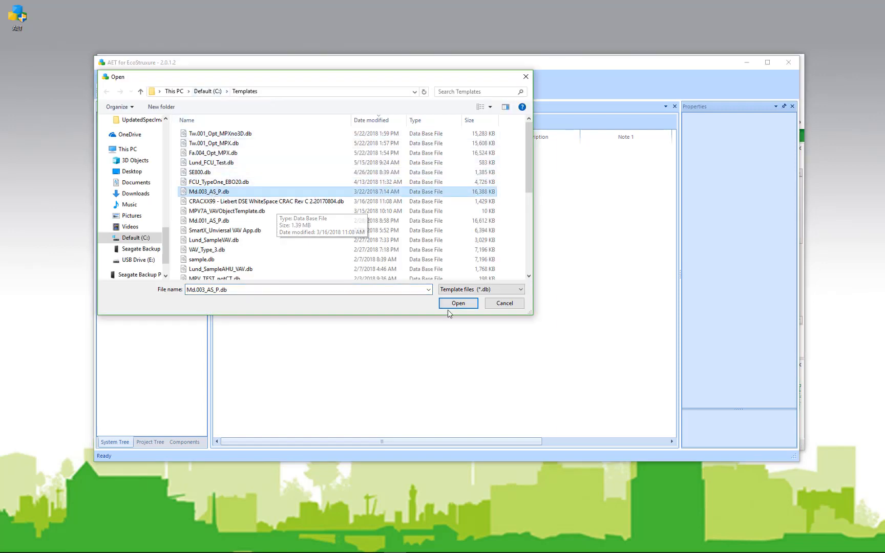
{"action": "left_click", "coordinate": [454, 307]}
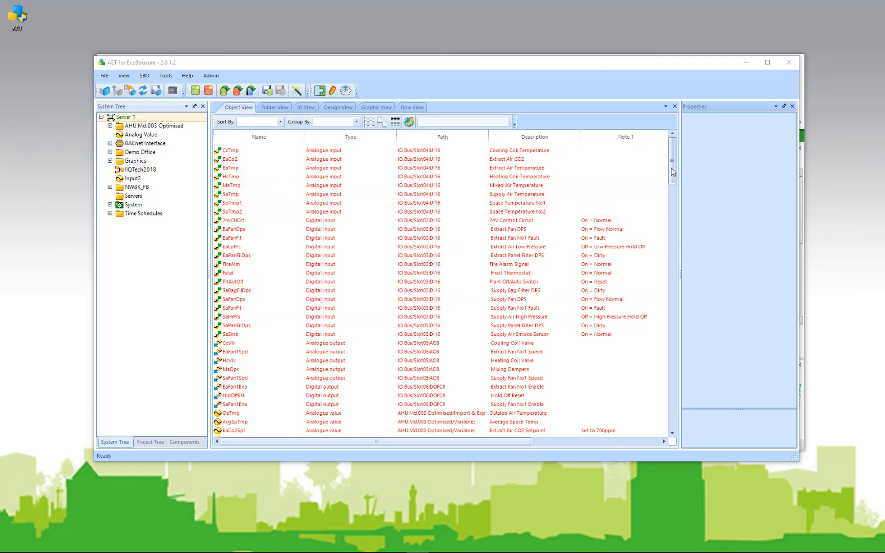
Group the template objects by Type and inspect the properties of HcTmp, the analogue inputs HcTmp through SpTmp2 together, and EaTmp.
{"action": "left_click", "coordinate": [357, 122]}
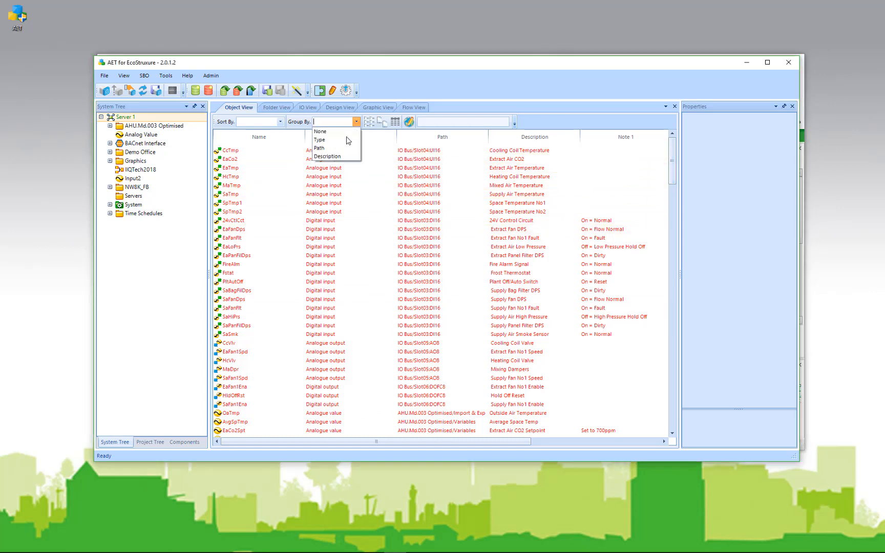
{"action": "left_click", "coordinate": [319, 141]}
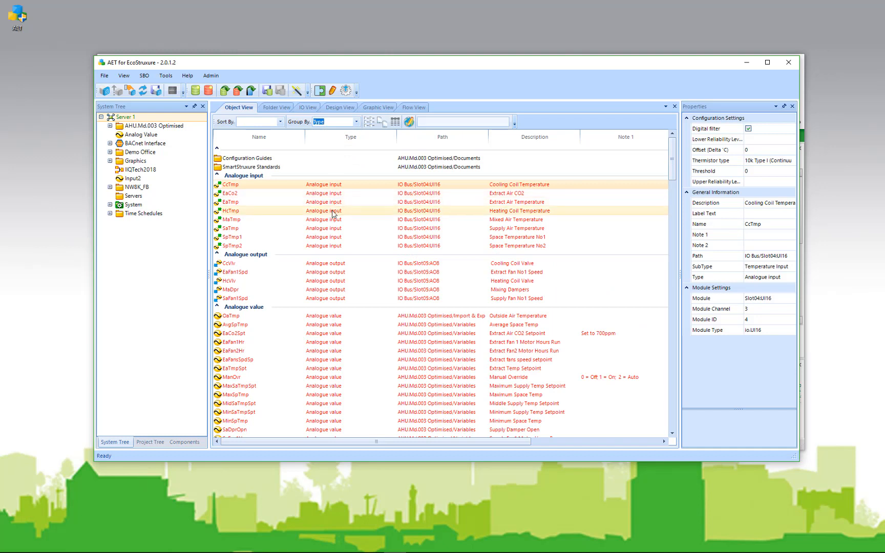
{"action": "left_click", "coordinate": [332, 211]}
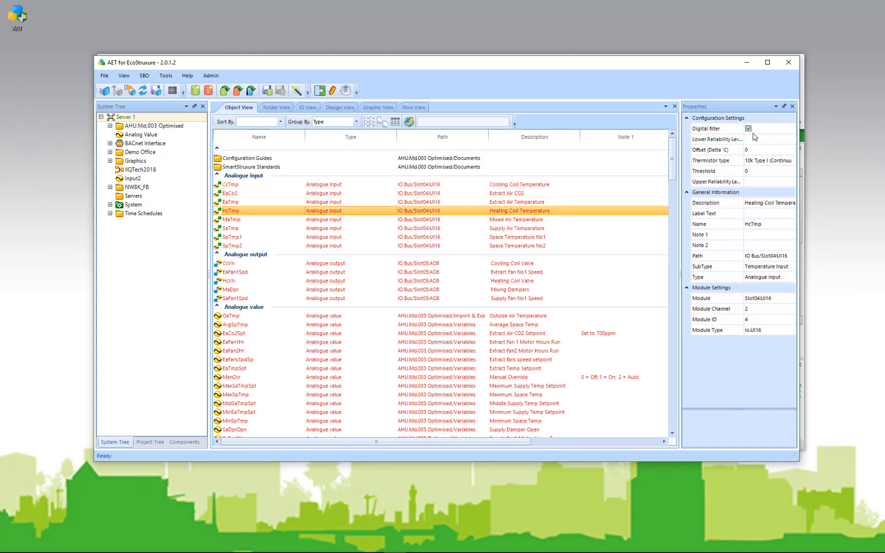
{"action": "left_click", "coordinate": [363, 247], "text": "shift"}
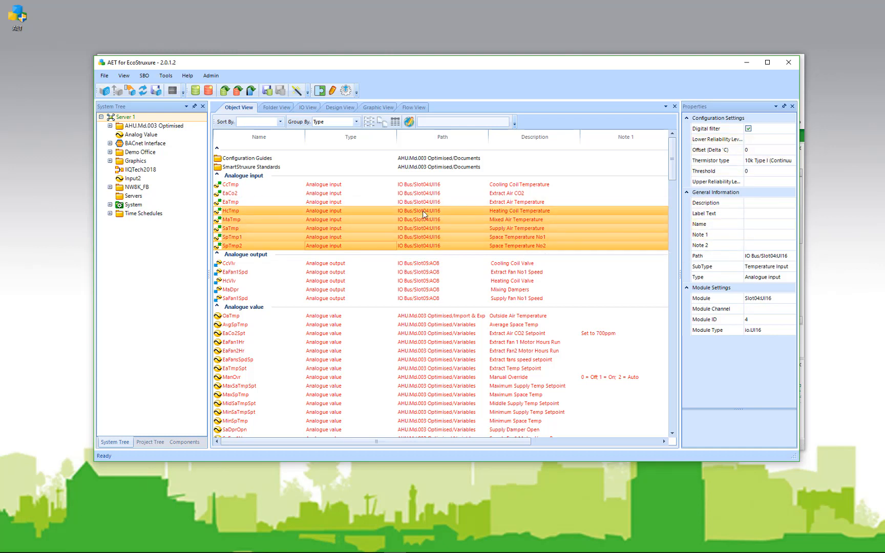
{"action": "left_click", "coordinate": [378, 203]}
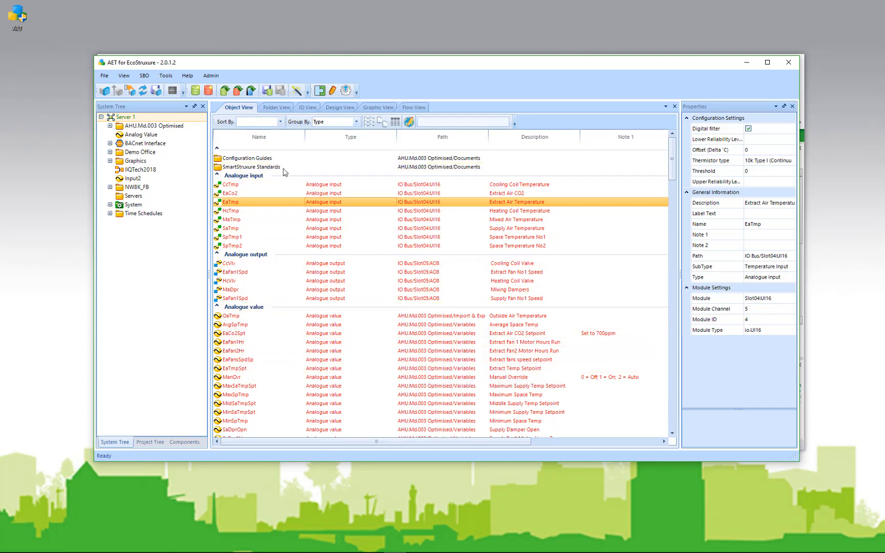
Show the template in Folder View and expand the IO Bus, Import & Export and Variables folders to examine their contents.
{"action": "left_click", "coordinate": [277, 110]}
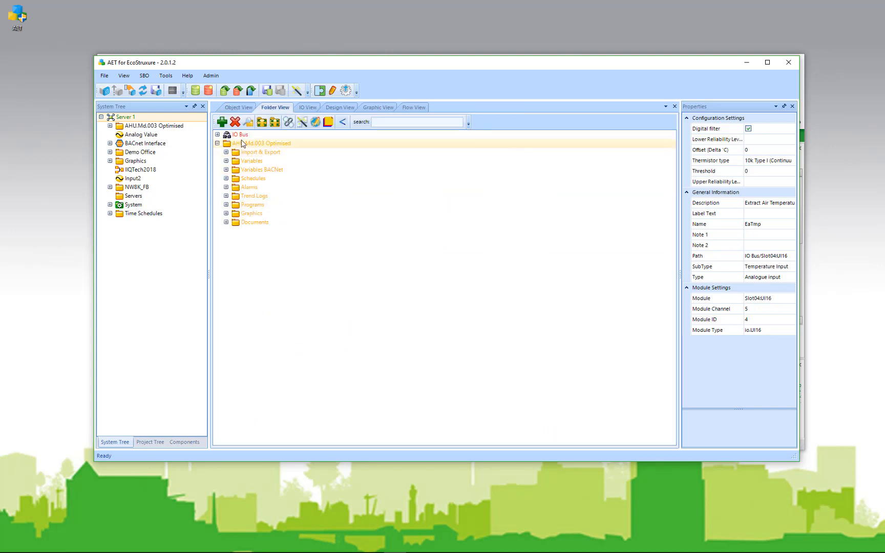
{"action": "left_click", "coordinate": [217, 134]}
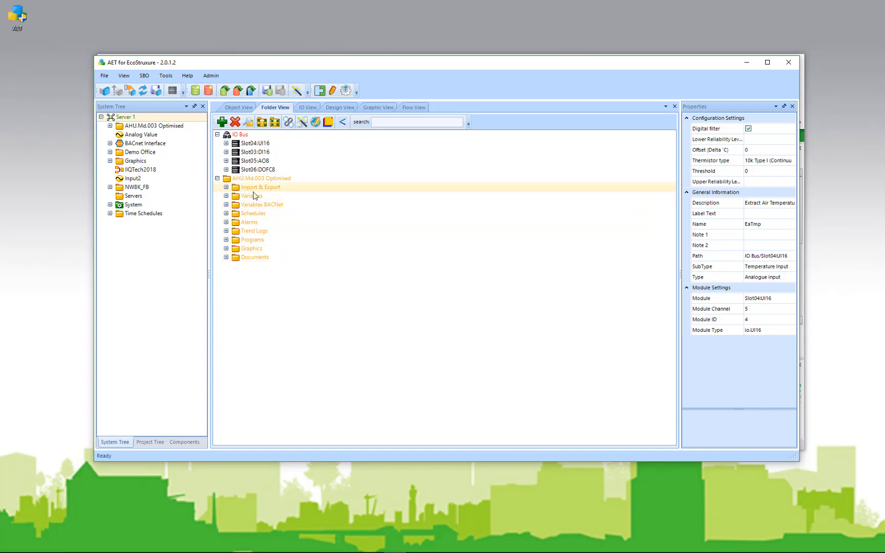
{"action": "left_click", "coordinate": [226, 187]}
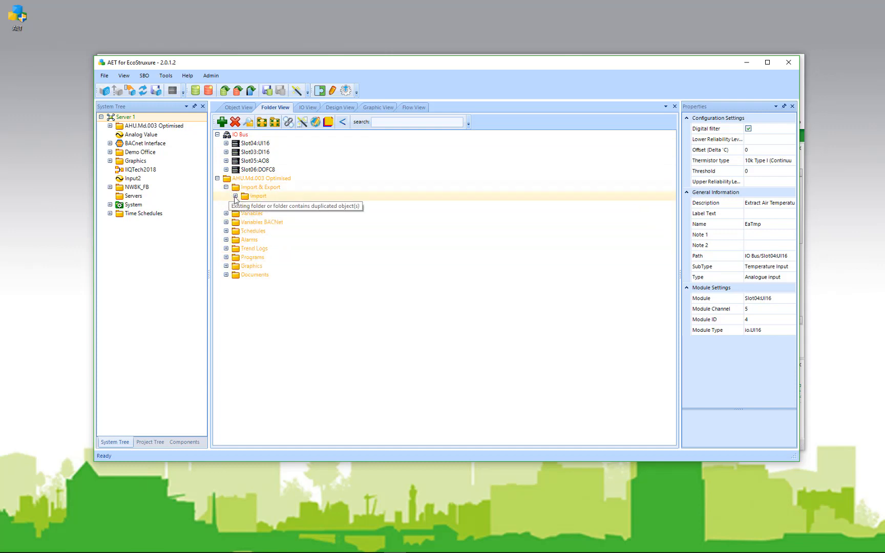
{"action": "left_click", "coordinate": [226, 214]}
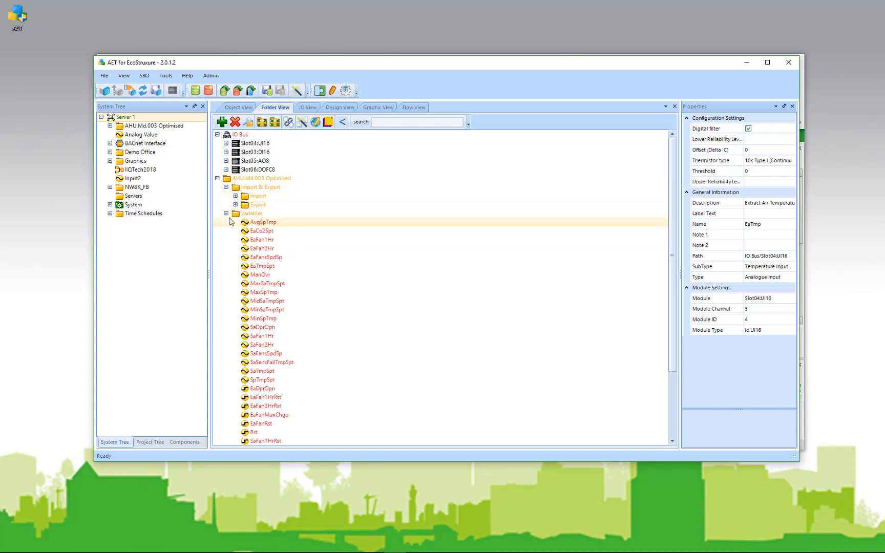
Inspect the properties of the EaCo2Spt variable and collapse the Variables and AHU.Md.003 Optimised folders.
{"action": "left_click", "coordinate": [262, 232]}
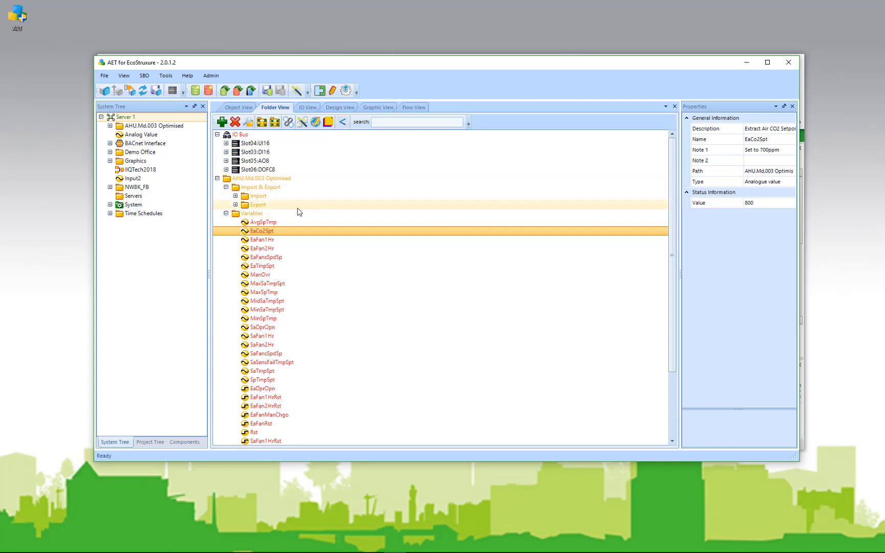
{"action": "left_click", "coordinate": [226, 213]}
{"action": "left_click", "coordinate": [217, 178]}
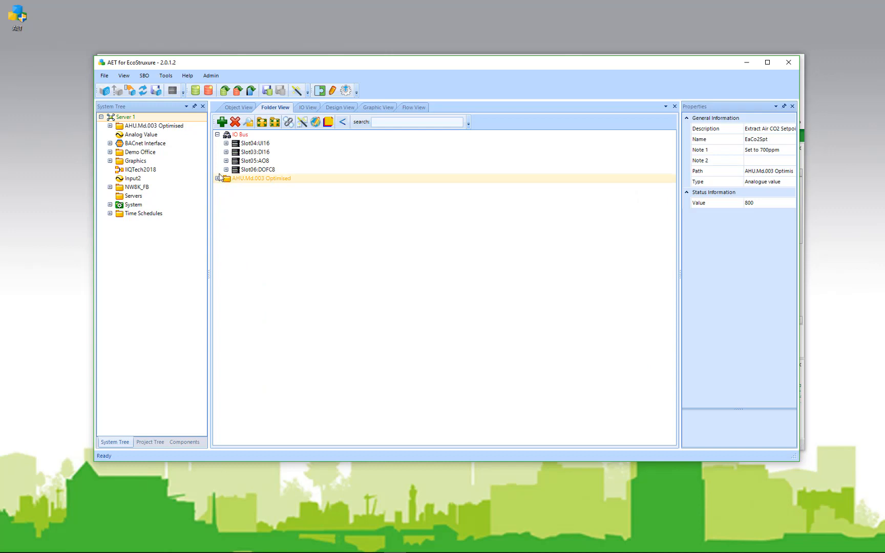
Show the template's input and output points in IO View and its graphics in Graphic View.
{"action": "left_click", "coordinate": [306, 107]}
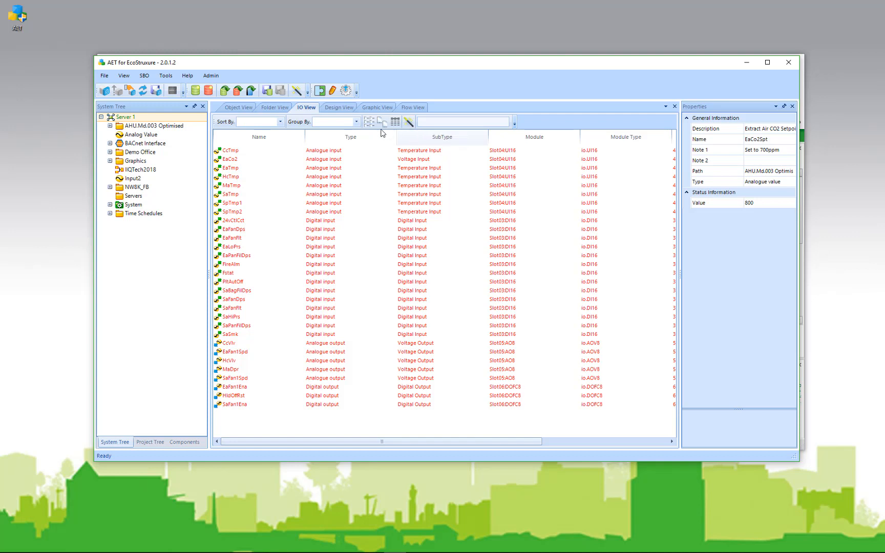
{"action": "left_click", "coordinate": [368, 109]}
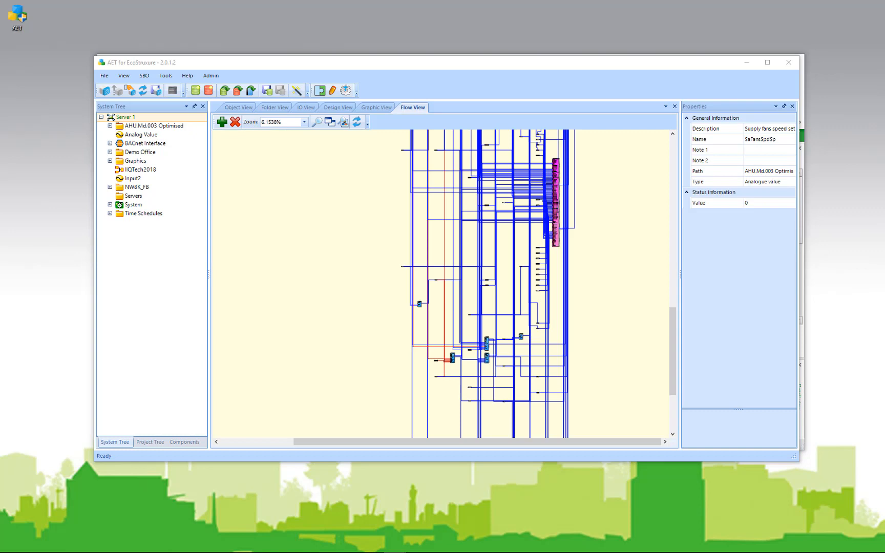
Move the Flow View Select/Hide/Find Control dialog off the diagram, locate the SaFanCtlFb function block with it and inspect the block's bindings up close.
{"action": "left_click_drag", "start_coordinate": [281, 236], "coordinate": [615, 113]}
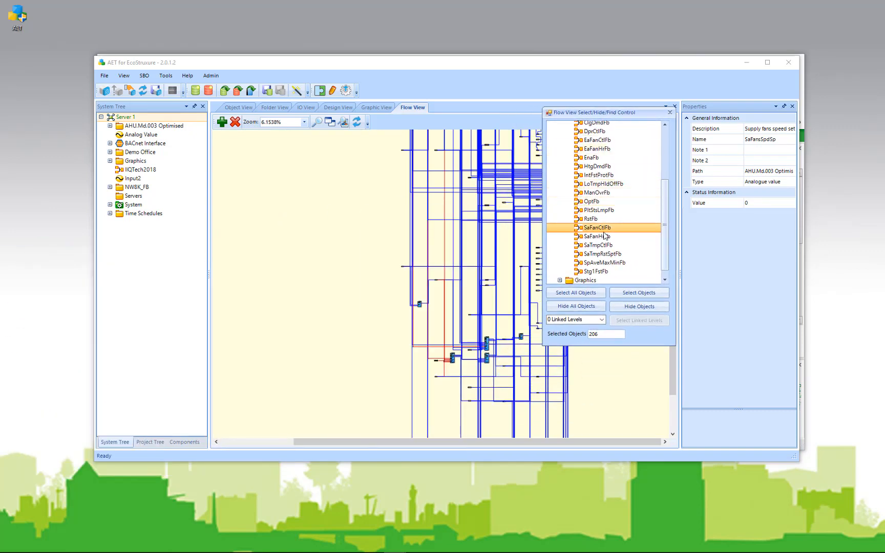
{"action": "mouse_move", "coordinate": [664, 221]}
{"action": "left_mouse_down"}
{"action": "mouse_move", "coordinate": [663, 186]}
{"action": "mouse_move", "coordinate": [665, 224]}
{"action": "left_mouse_up"}
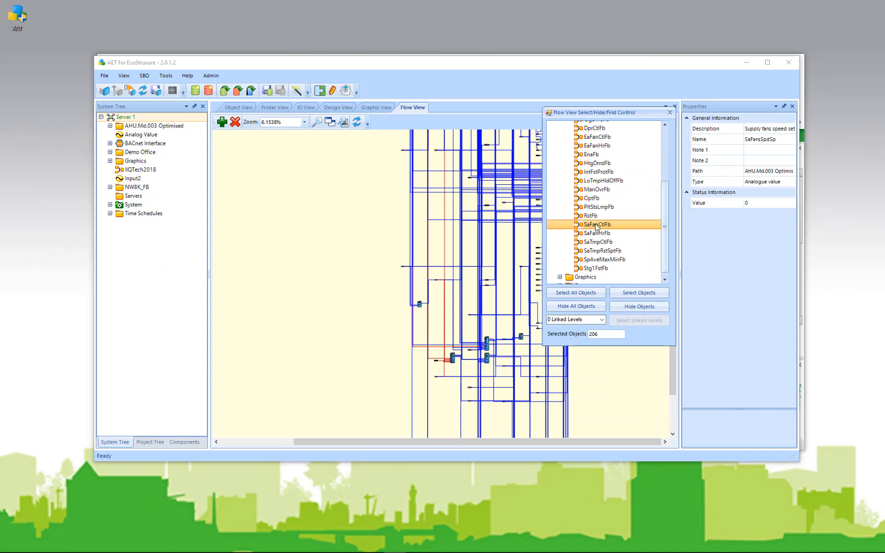
{"action": "double_click", "coordinate": [595, 225]}
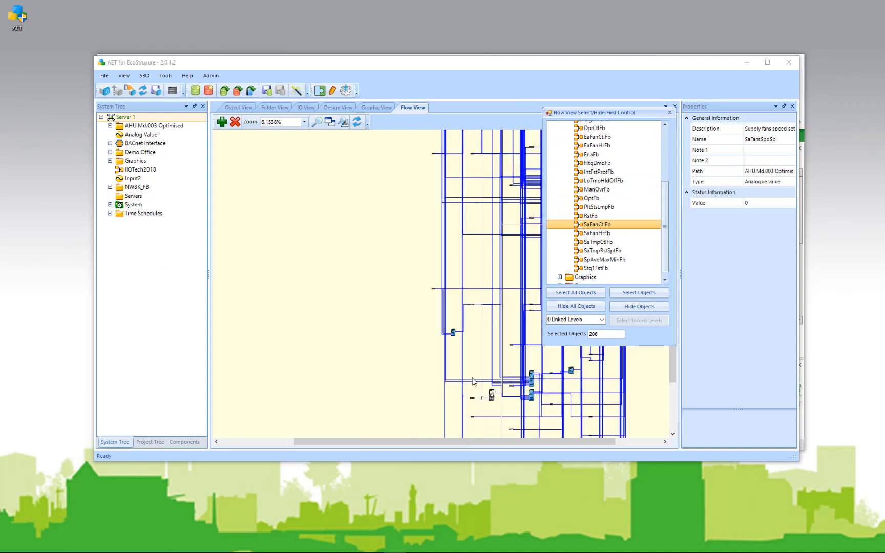
{"action": "left_click_drag", "start_coordinate": [469, 376], "coordinate": [513, 420]}
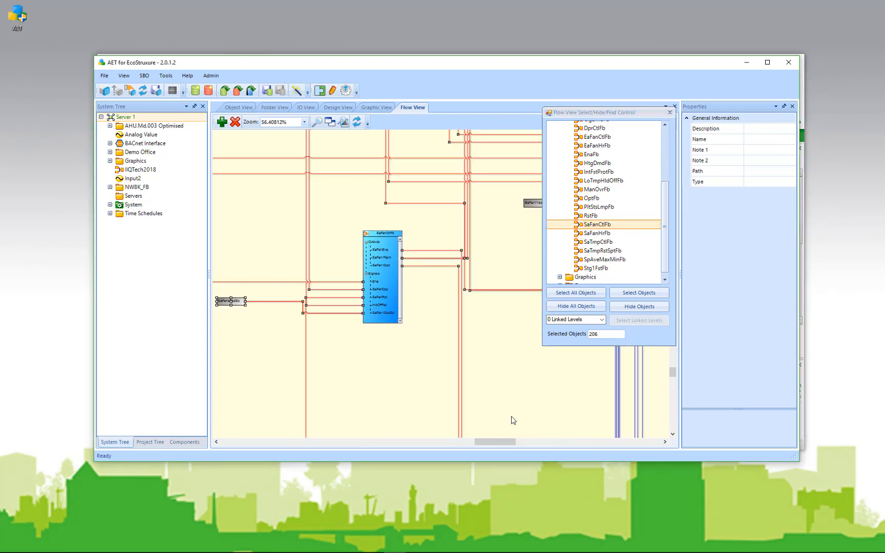
{"action": "left_click_drag", "start_coordinate": [324, 204], "coordinate": [441, 363]}
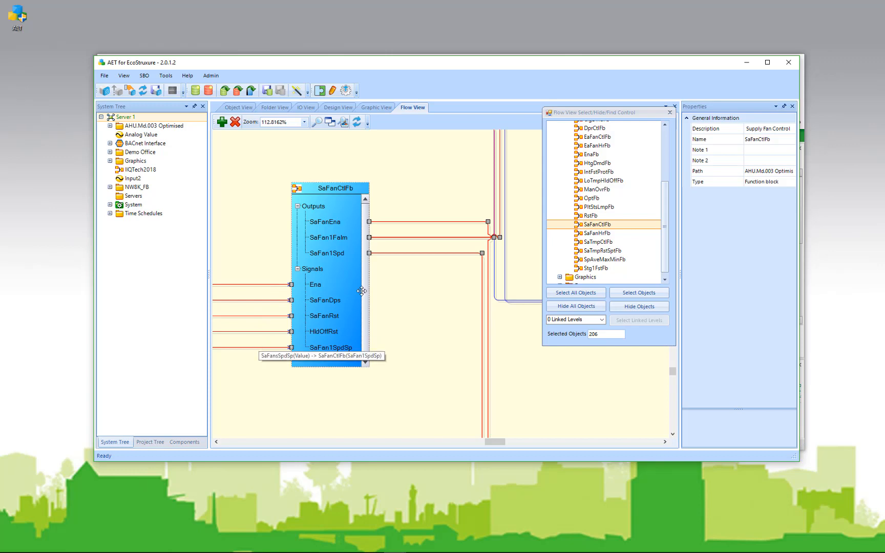
Review the available tools and utilities from Object View and select the analogue output EaFan1Spd.
{"action": "left_click", "coordinate": [237, 108]}
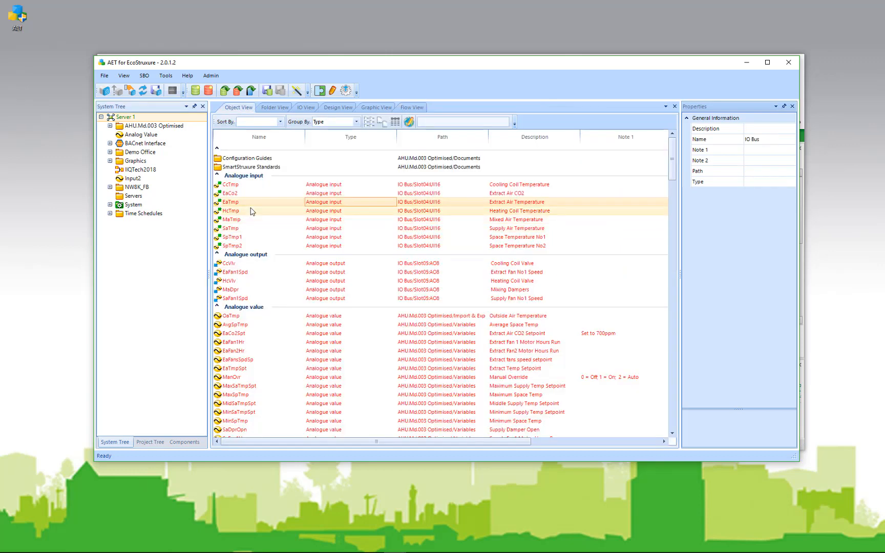
{"action": "left_click", "coordinate": [165, 76]}
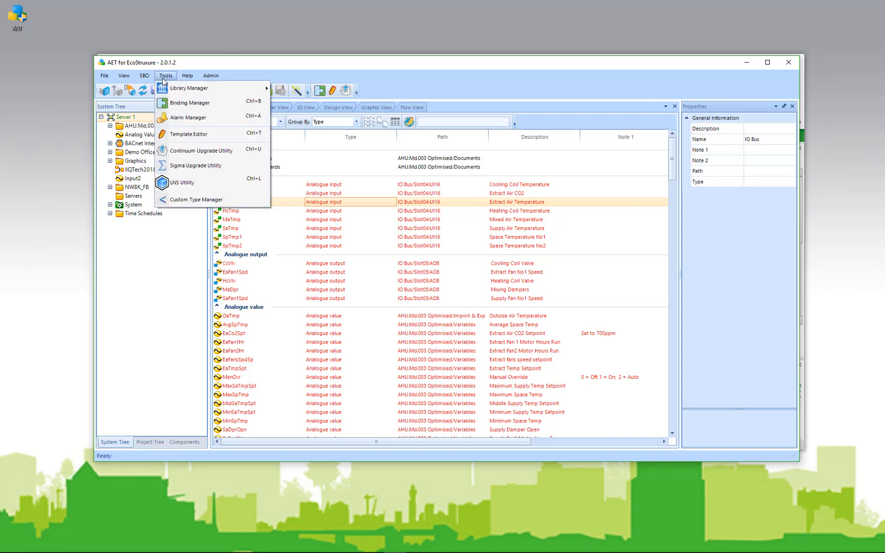
{"action": "mouse_move", "coordinate": [180, 92]}
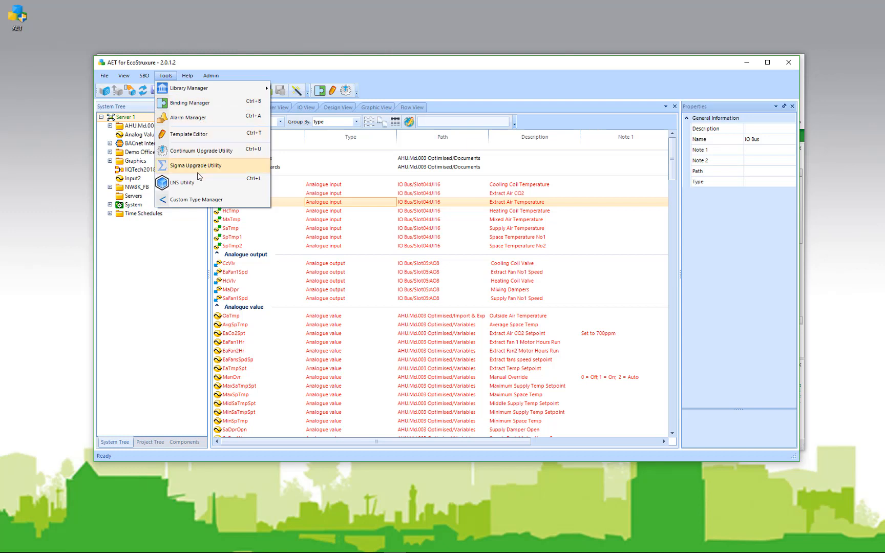
{"action": "left_click", "coordinate": [280, 274]}
{"action": "left_click", "coordinate": [280, 274]}
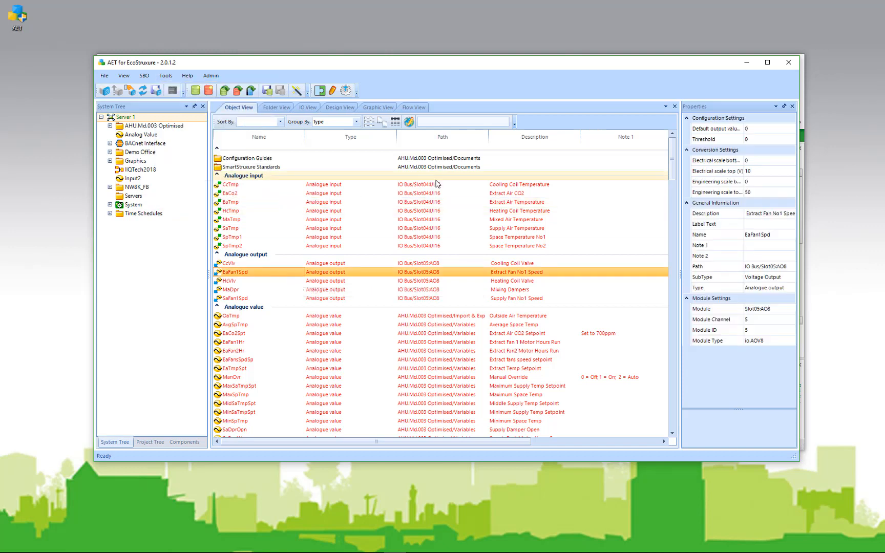